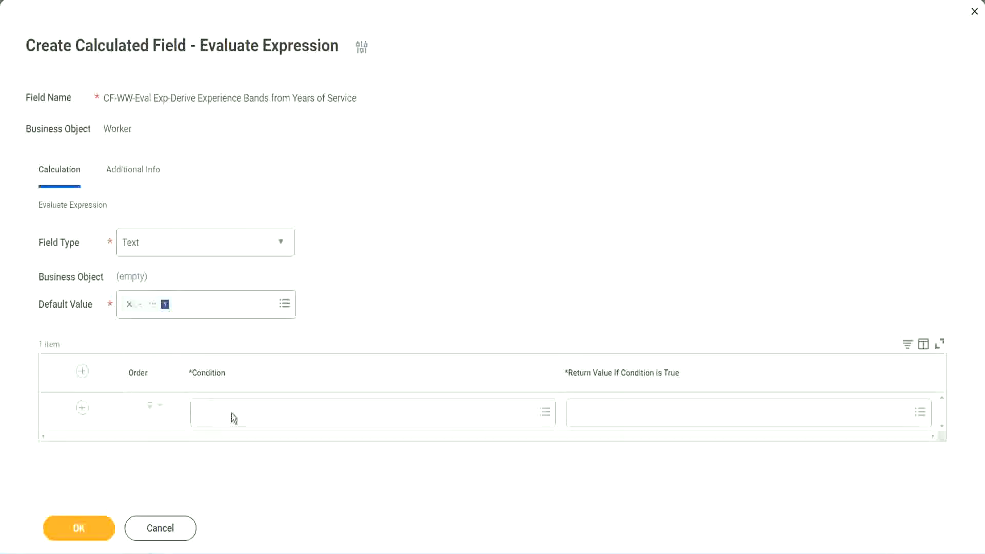
Copy the Field 1 name, "CF-WW-TF-Length of Service between 0 and 7 years", from the Notepad++ notes
click(232, 414)
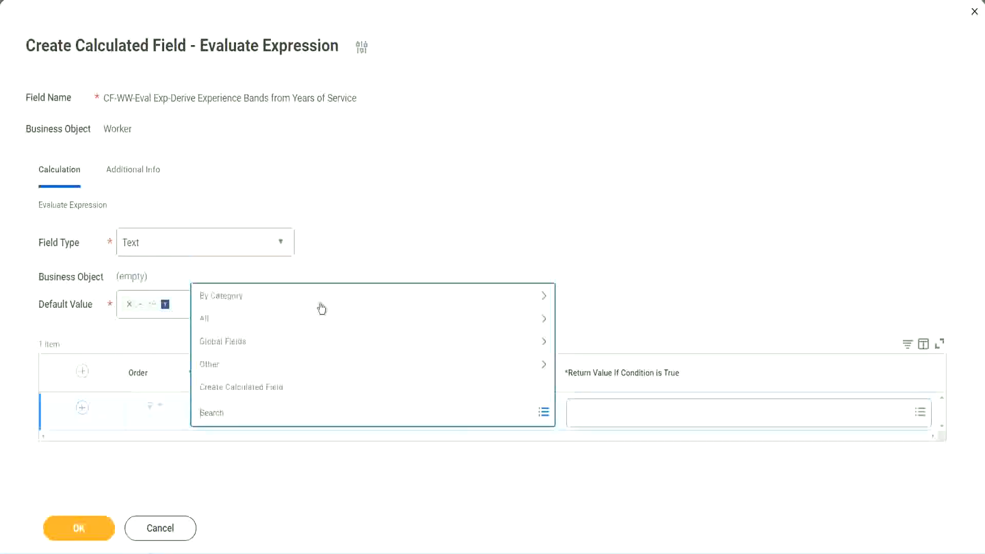
click(377, 228)
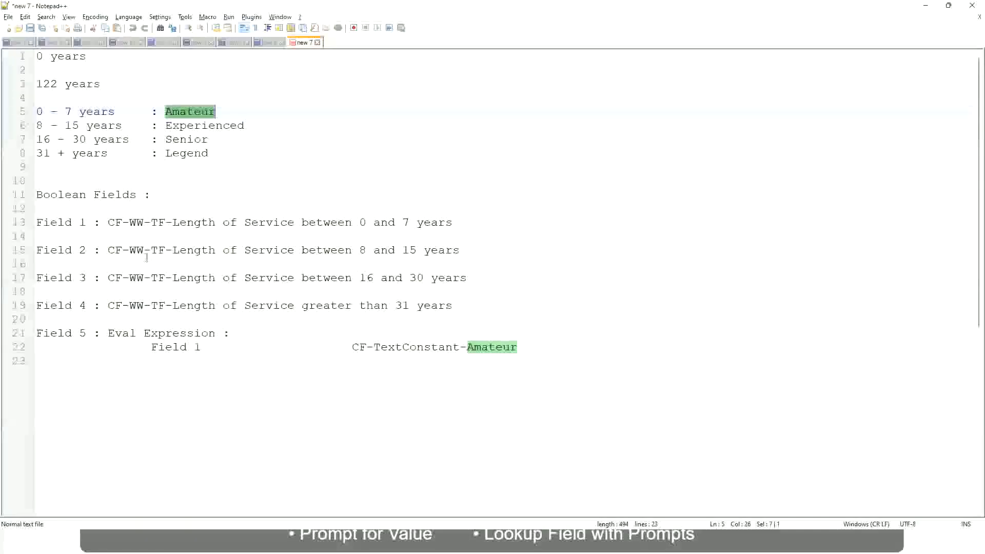
double_click(113, 222)
drag(171, 224, 453, 226)
key(ctrl+c)
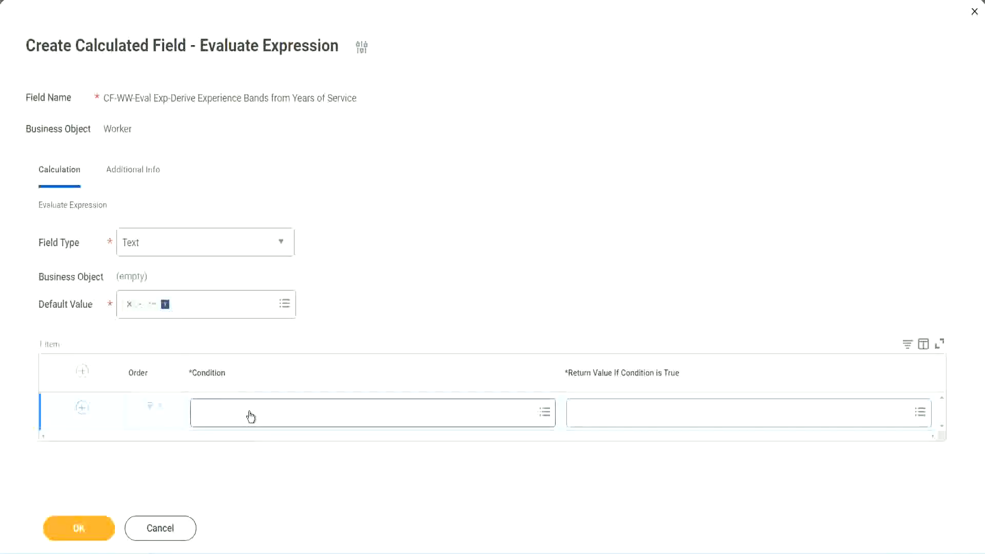
Back in Workday, set the first row's condition to "CF-WW-TF-Length of Service between 0 and 7 years"
click(251, 416)
key(ctrl+v)
key(Return)
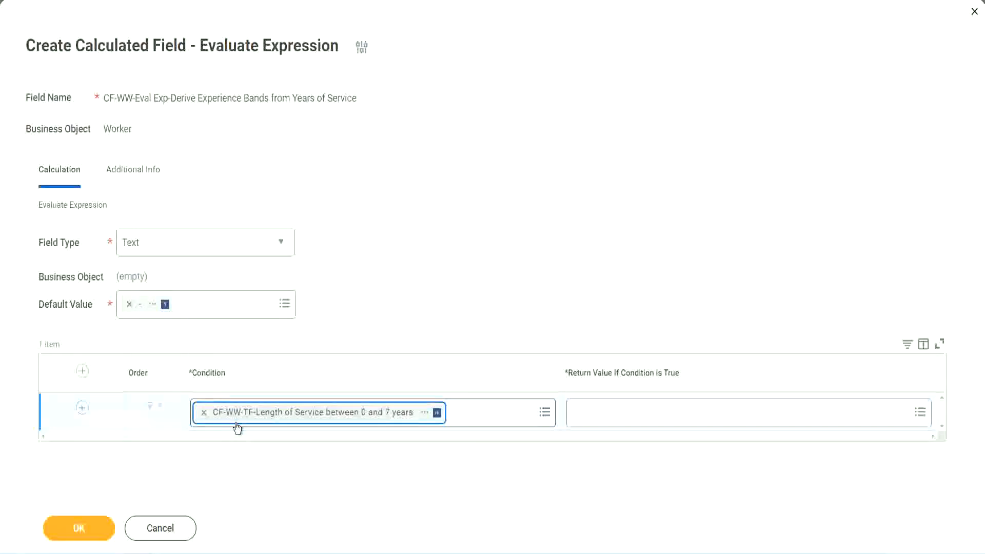
click(454, 286)
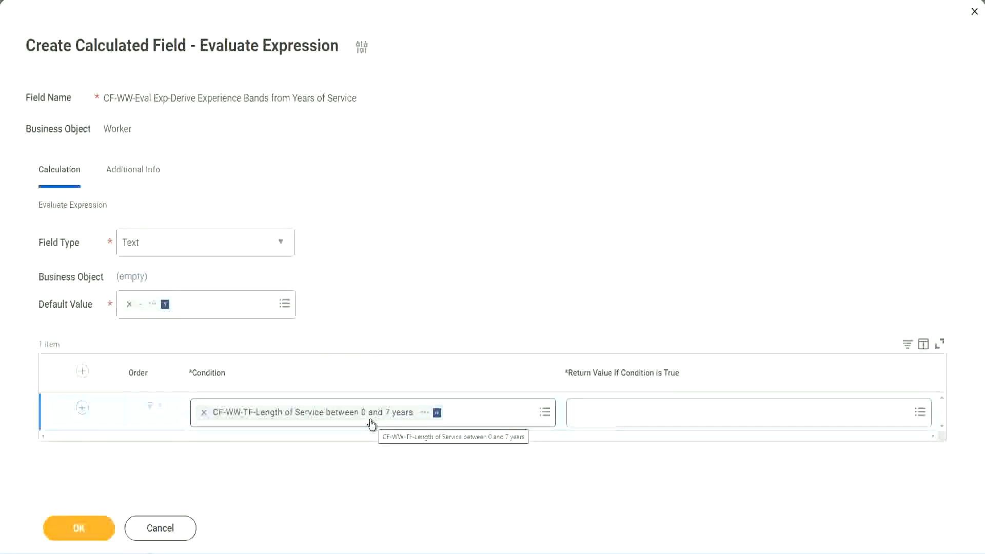
Search for an existing "Amaterue" field as the first row's return value
click(641, 421)
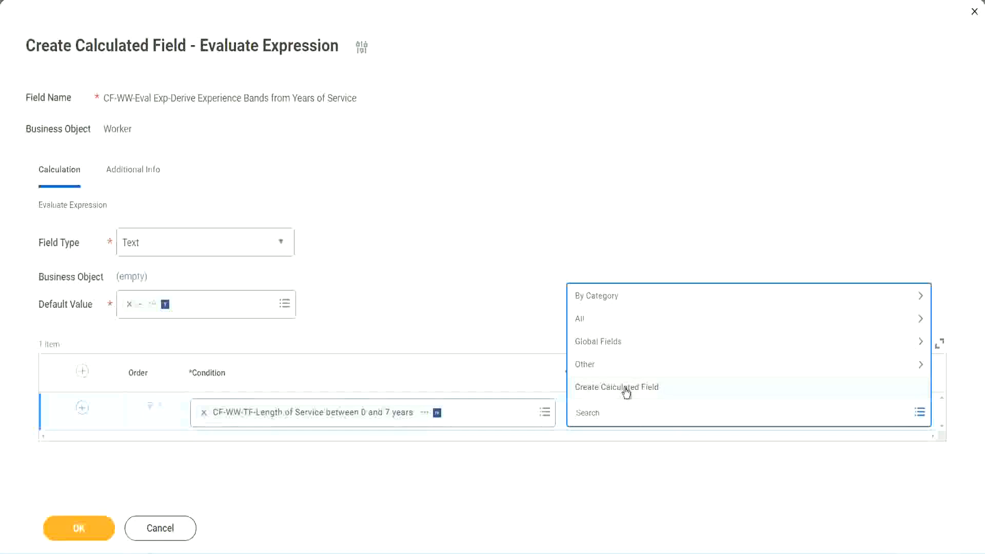
click(569, 251)
click(594, 417)
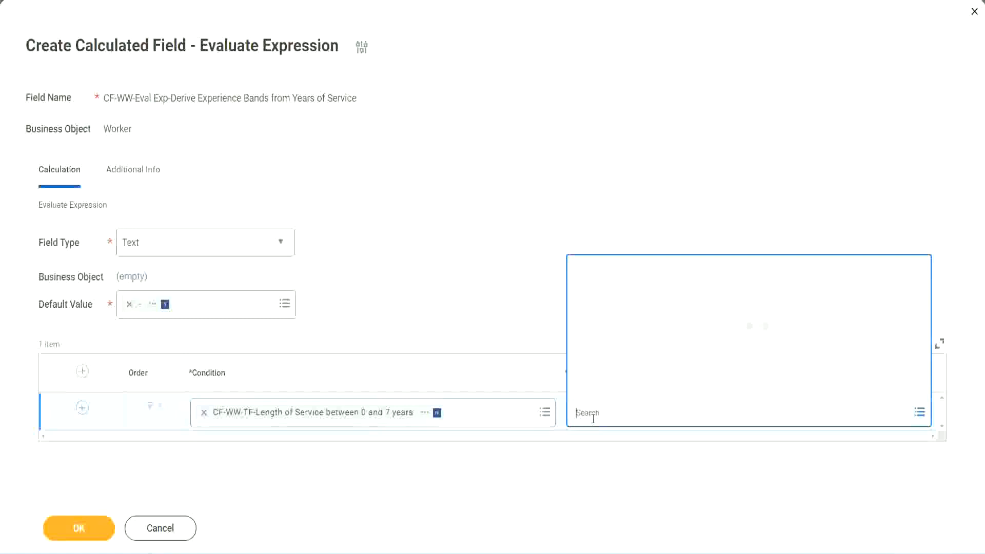
text(Amaterue)
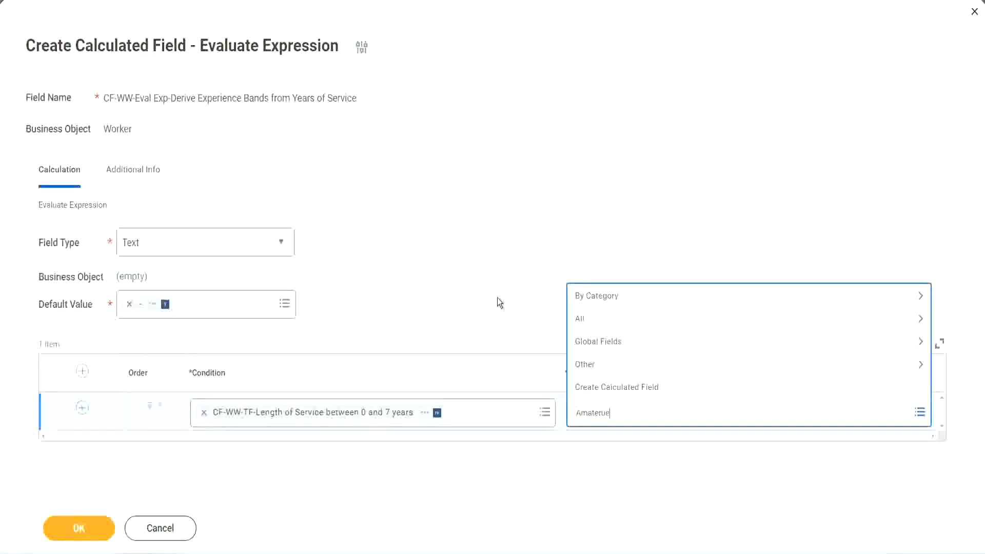
key(Return)
click(620, 415)
click(496, 298)
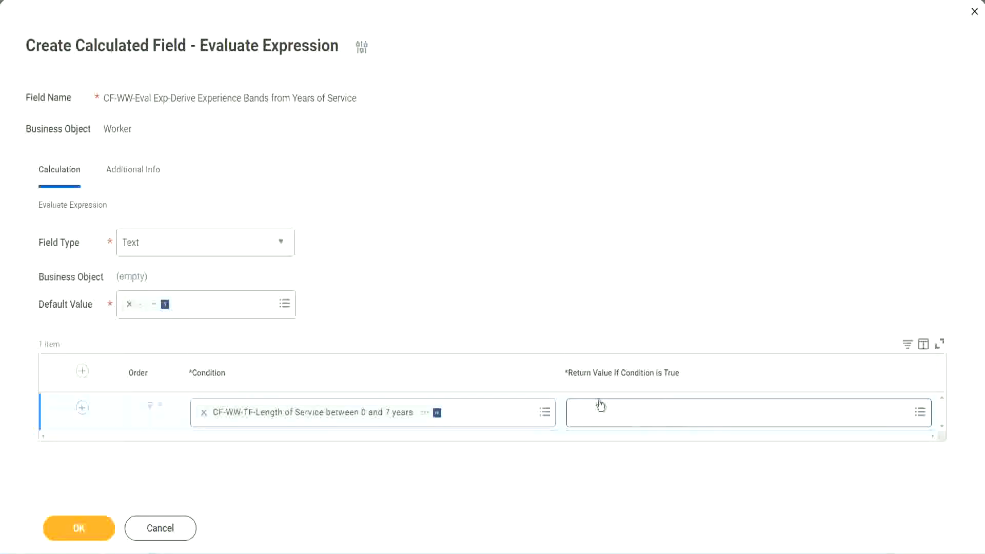
Start creating a calculated field for the first row's return value and name it "CF-WW-TC-Amateur"
click(638, 412)
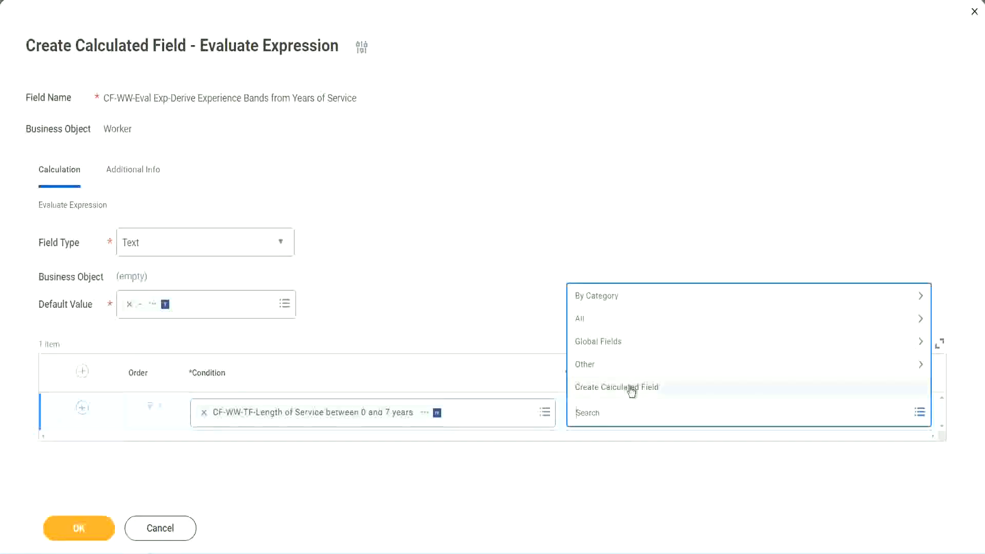
click(631, 390)
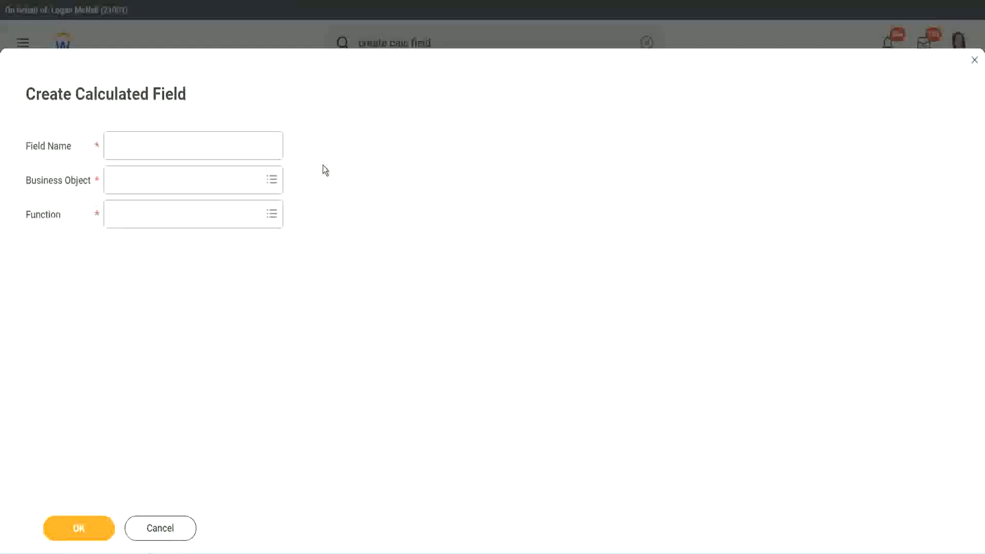
click(122, 147)
text(CF)
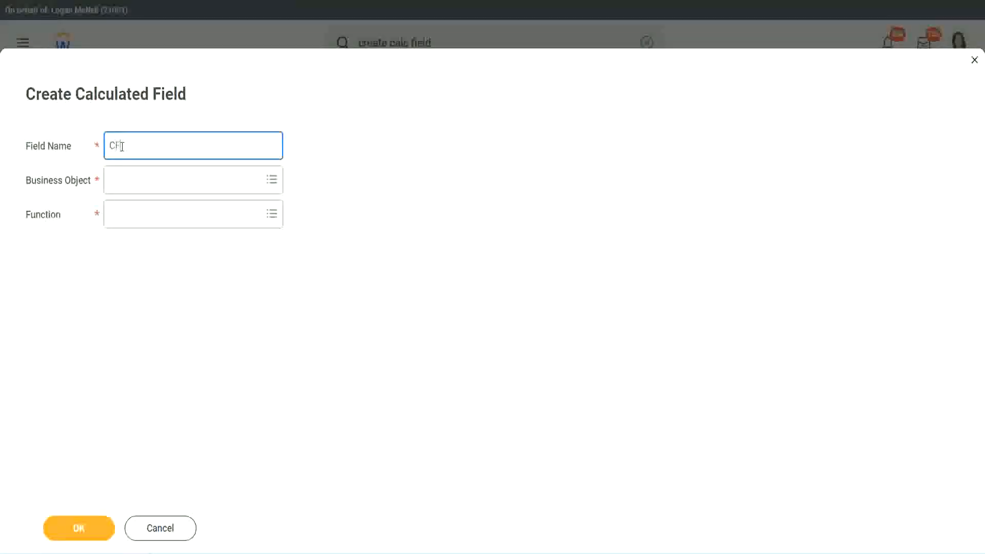
text(_TC)
text(-Am)
text(ateur)
click(123, 145)
text(WW)
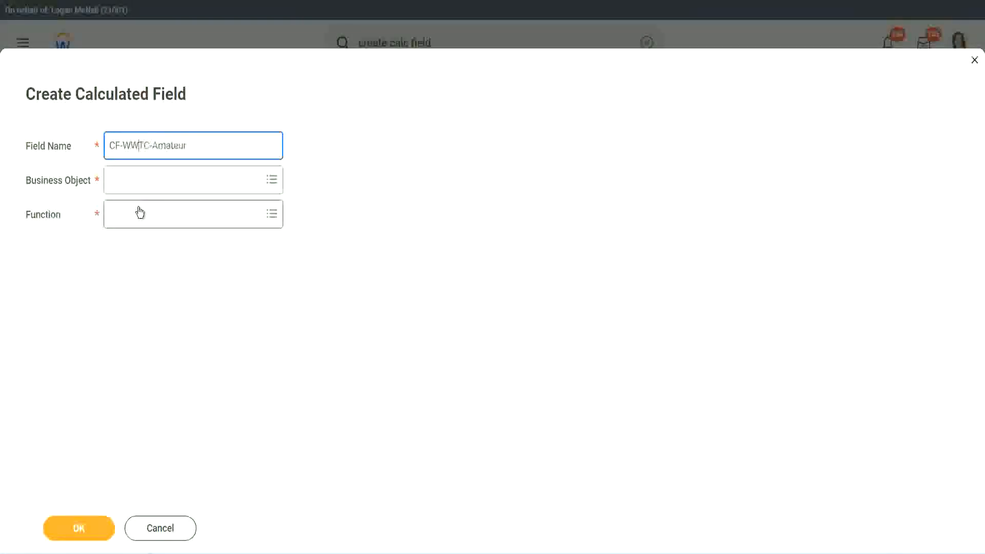
text(-)
Set the business object of the CF-WW-TC-Amateur field to Global
click(139, 180)
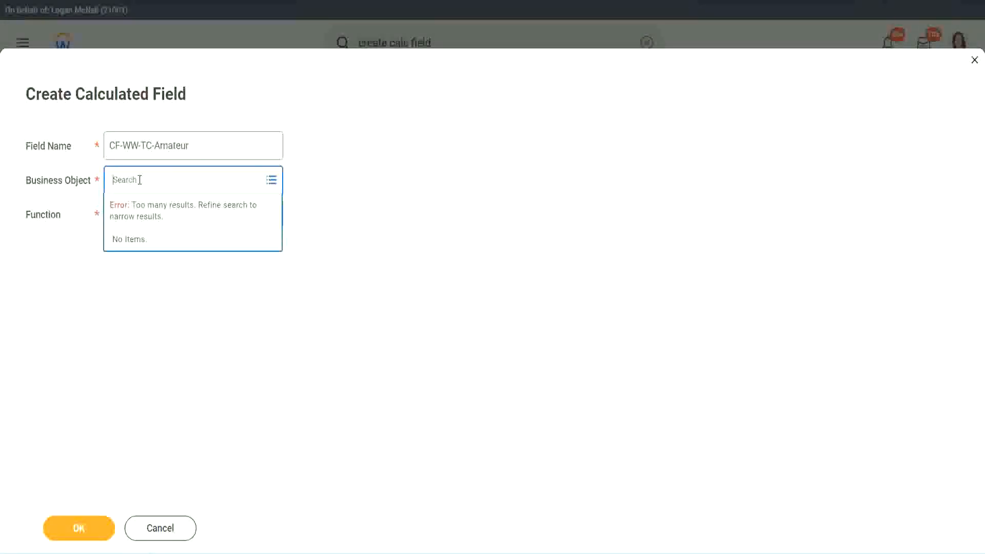
text(worker)
key(BackSpace)
key(BackSpace)
key(BackSpace)
key(BackSpace)
key(BackSpace)
key(BackSpace)
text(global)
key(Return)
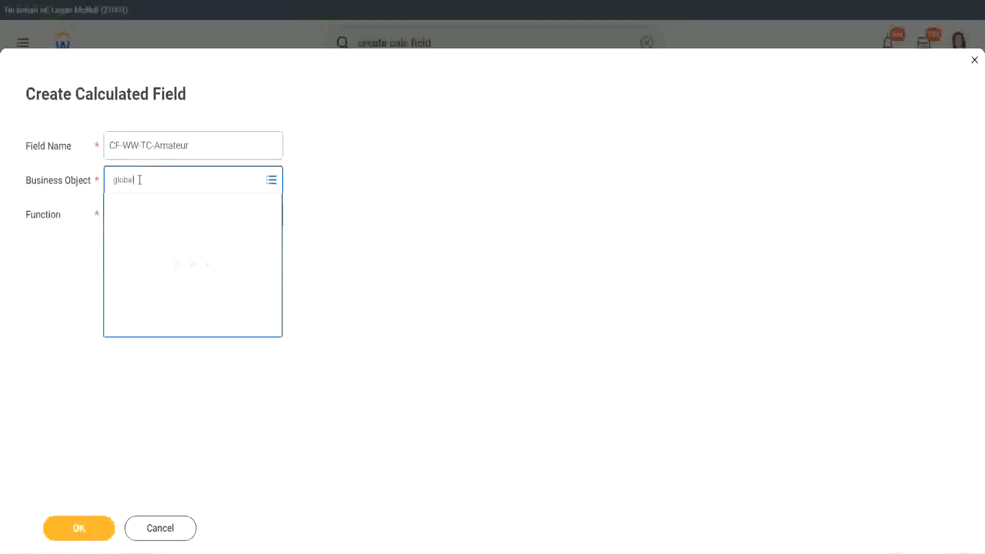
click(154, 241)
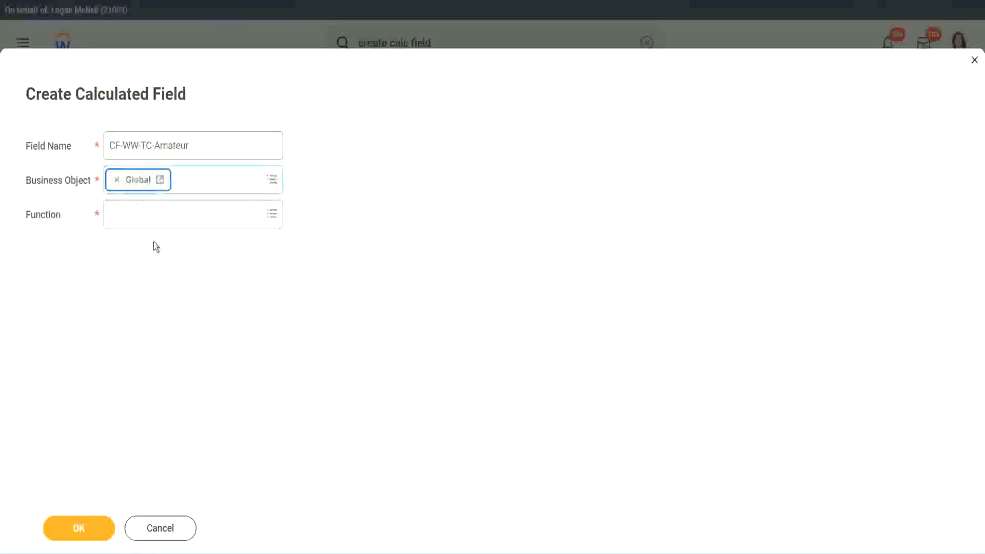
triple_click(256, 144)
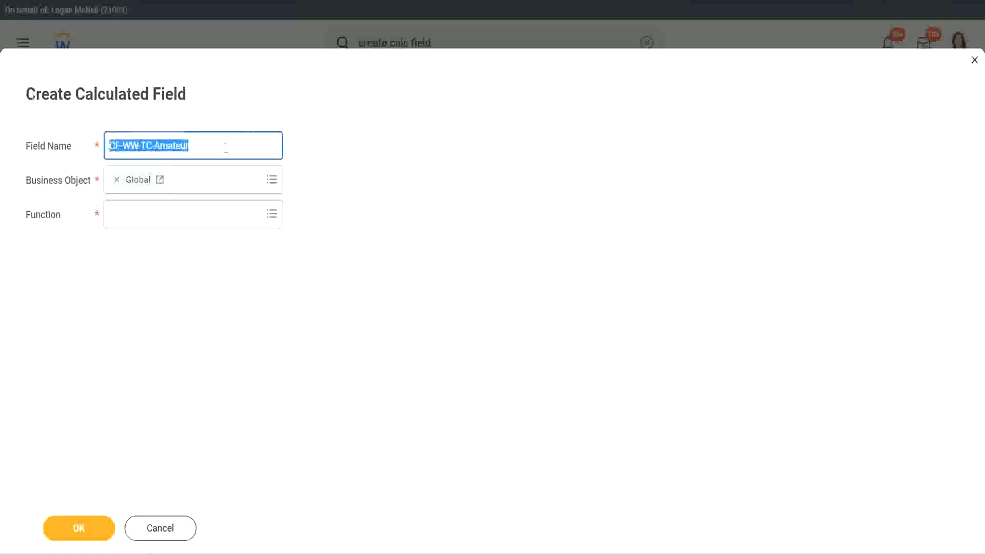
click(215, 148)
double_click(192, 146)
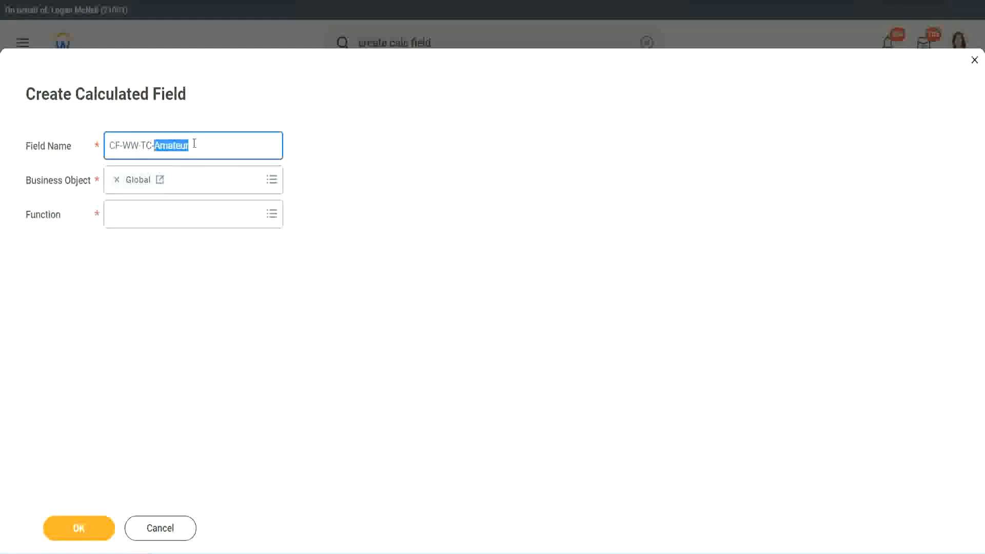
click(204, 143)
double_click(185, 148)
Choose Text Constant as the new field's function and proceed to its definition
click(136, 214)
text(text const)
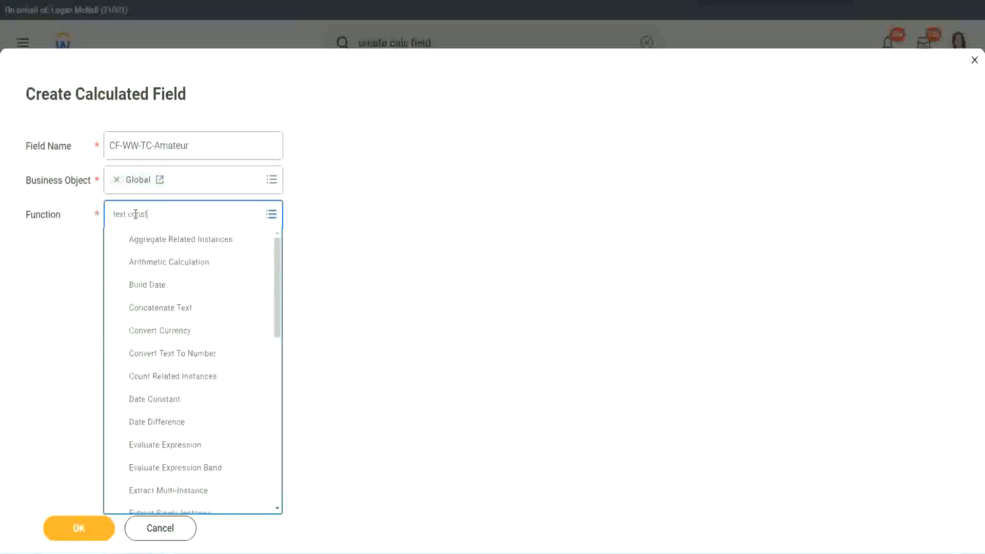
key(Return)
click(79, 529)
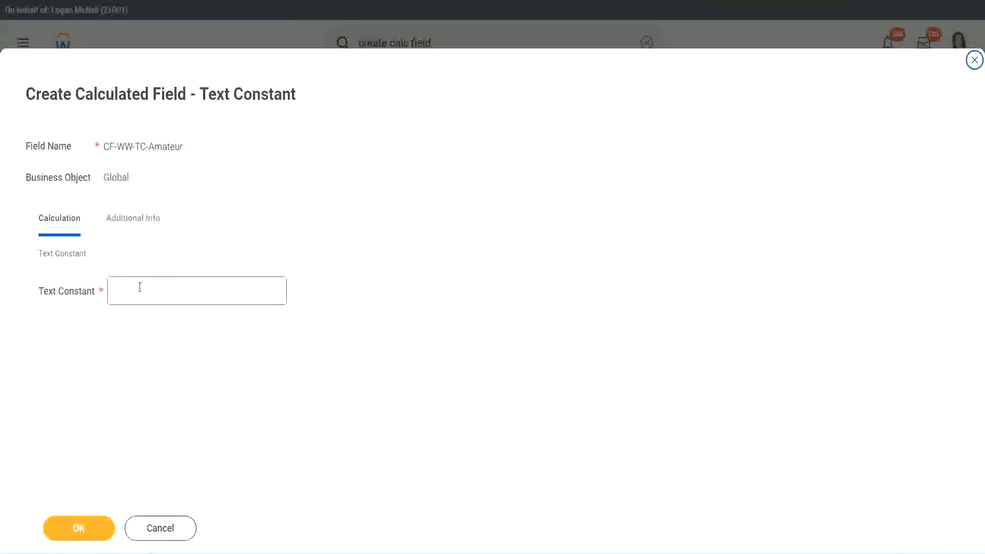
Set the text constant to "Amateur" and save it as the first row's return value
click(163, 290)
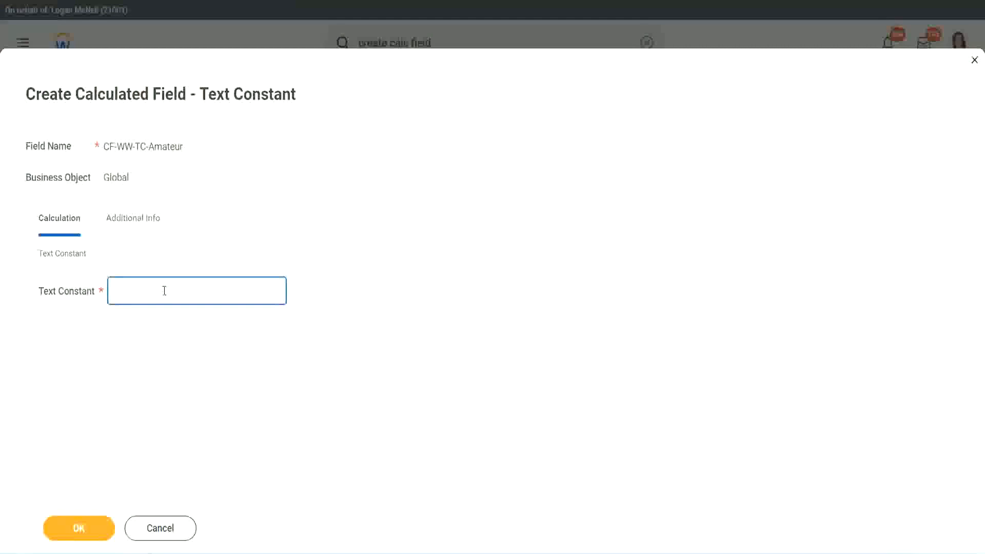
text(Amateur)
click(77, 528)
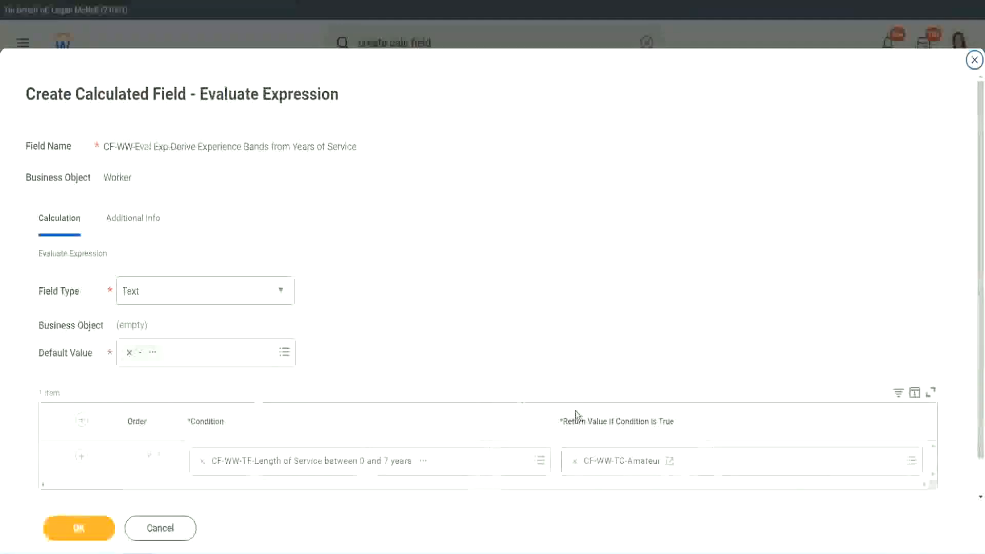
right_click(612, 464)
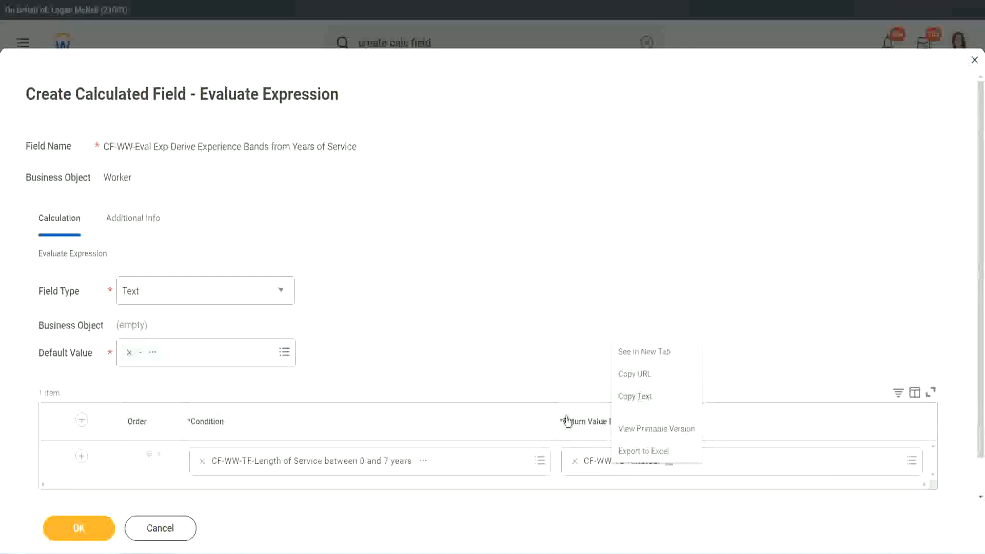
click(612, 465)
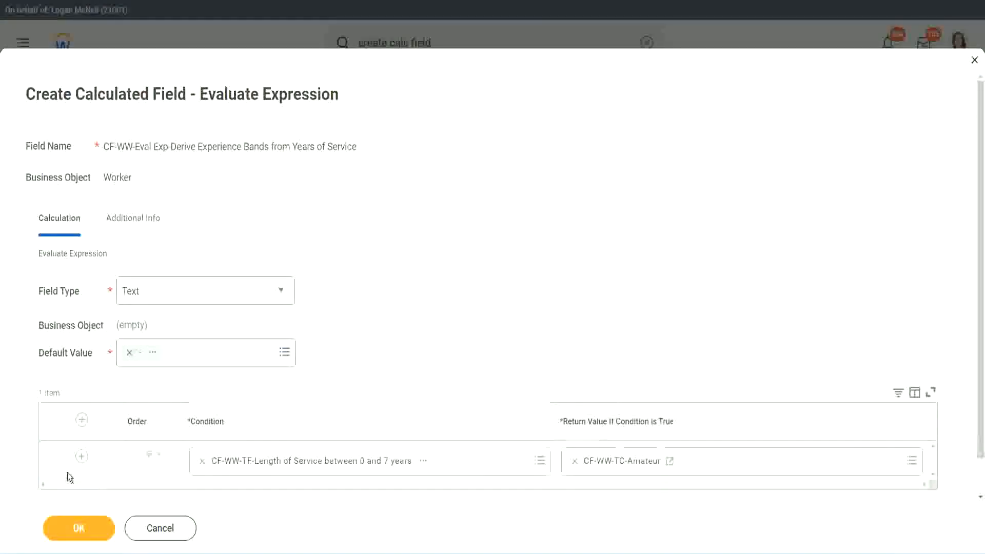
Add three more condition rows below the first one in the Evaluate Expression table
click(81, 456)
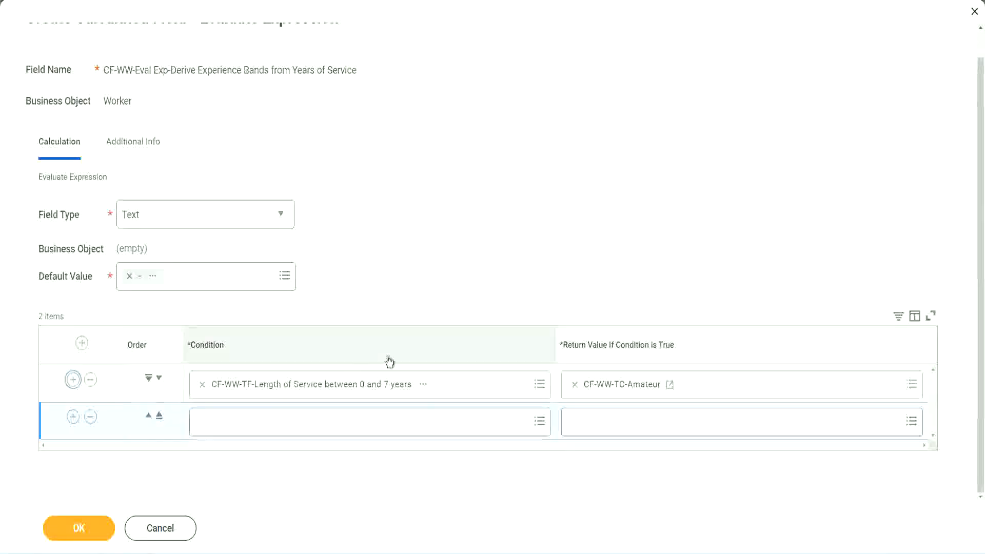
click(73, 417)
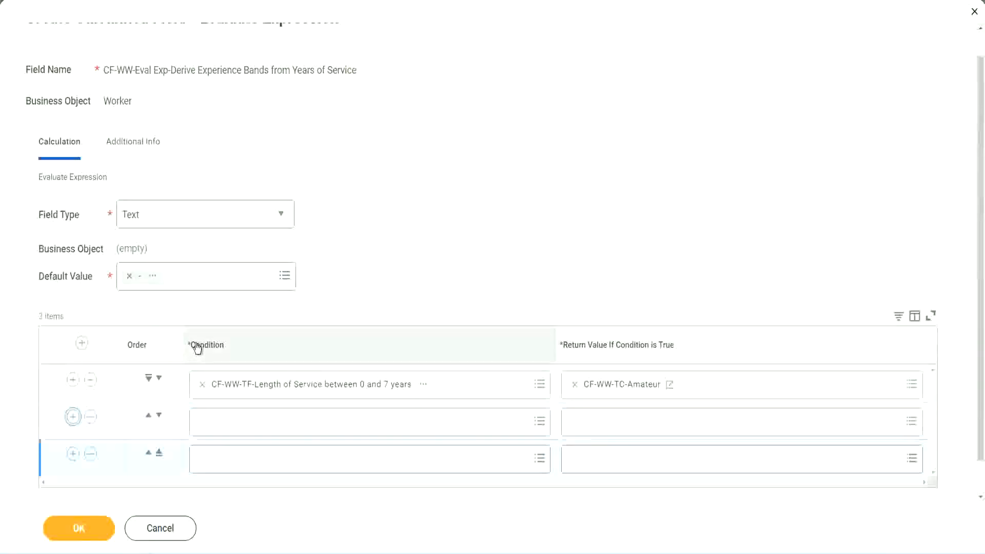
click(73, 416)
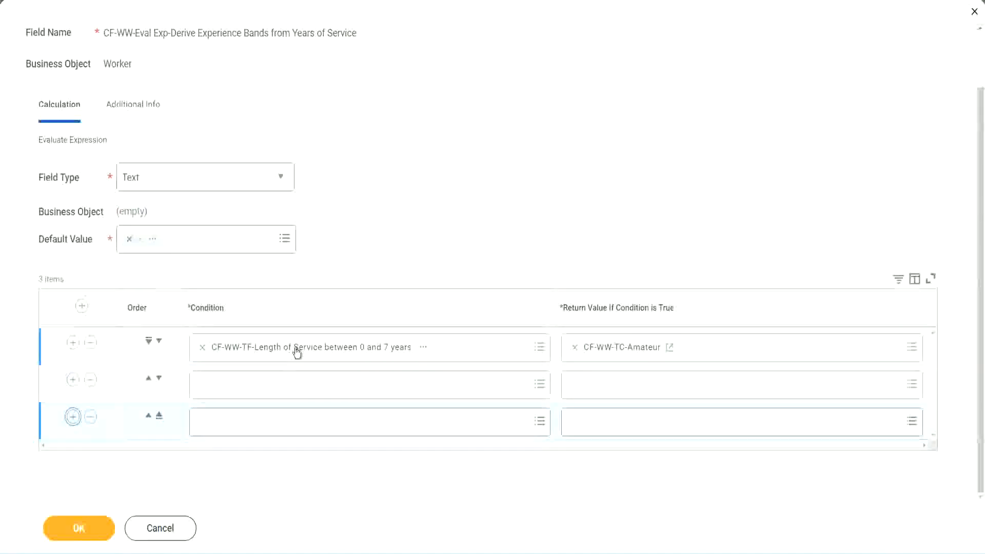
Find the "cf-ww-tf" fields and set the second row's condition to "CF-WW-TF-Length of Service between 8 and 15 years"
click(242, 389)
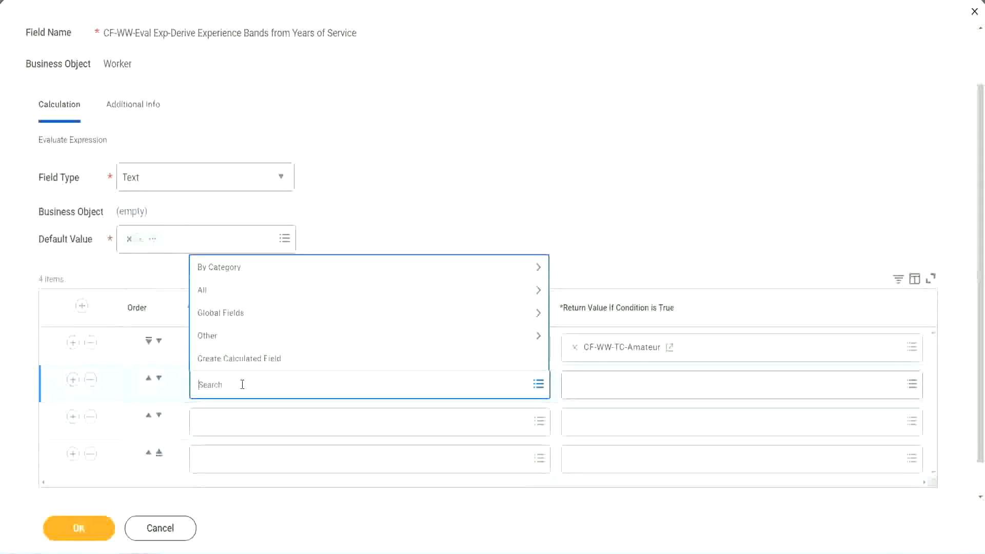
text(cf-ww)
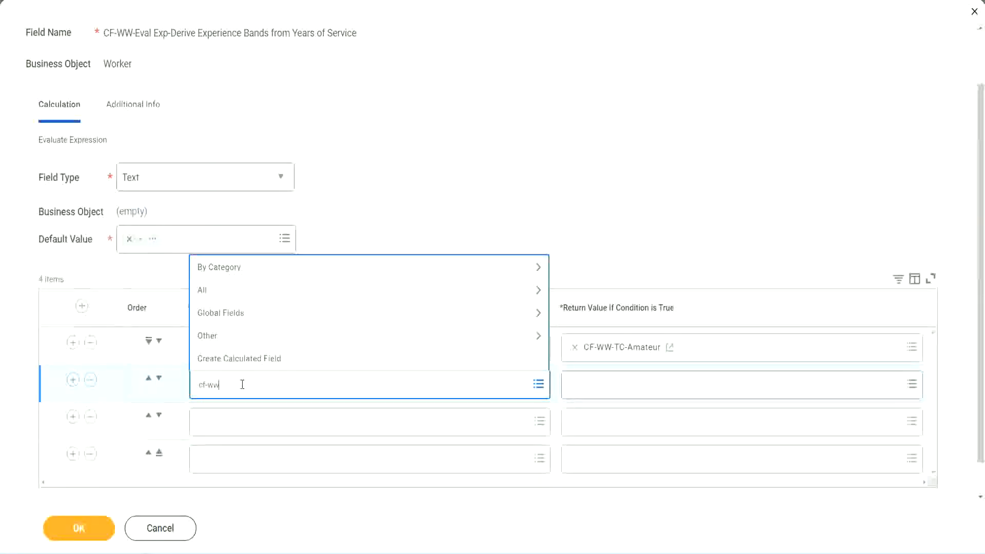
text(-tf)
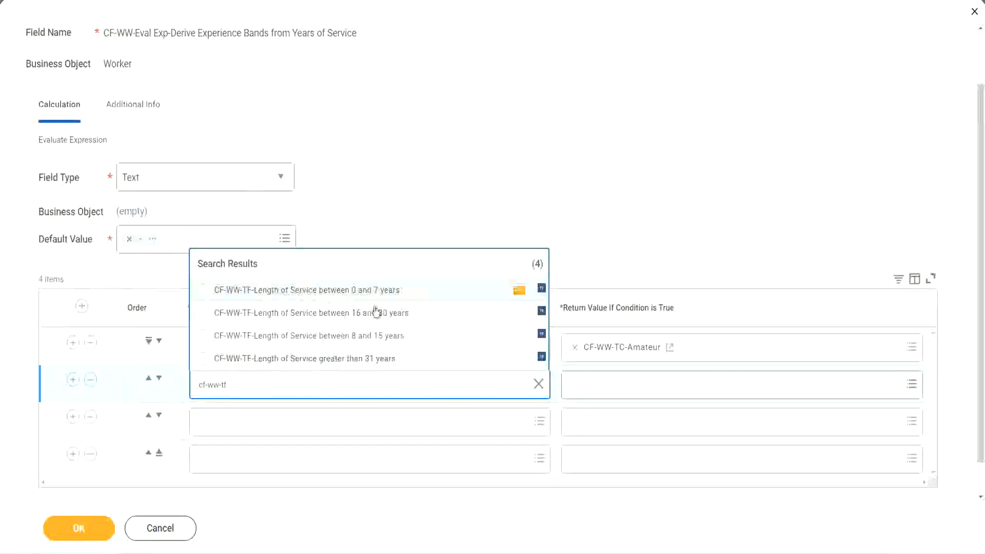
click(378, 340)
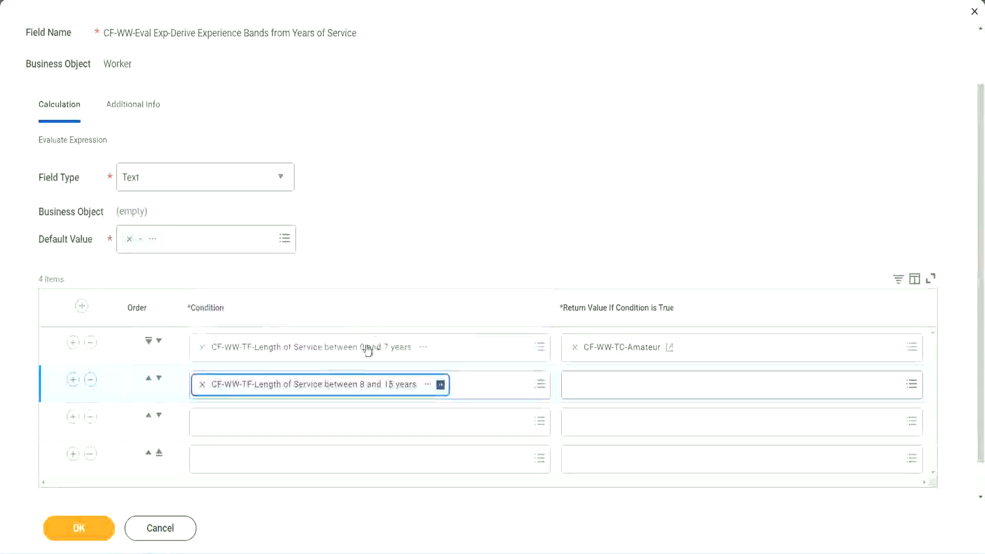
Set the third row's condition to "CF-WW-TF-Length of Service between 16 and 30 years" from a "cf-ww-tf" search
click(248, 422)
text(cf)
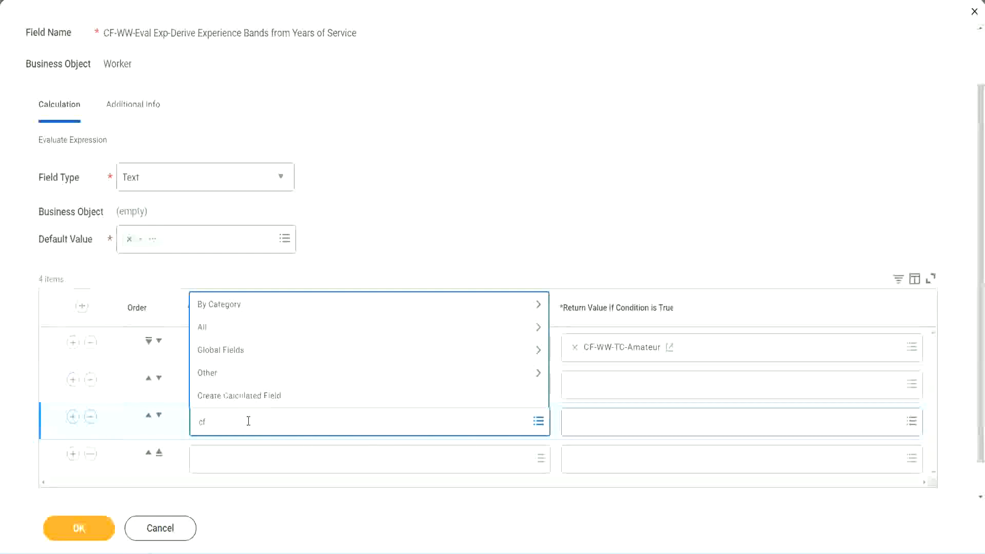
text(-ww-tf)
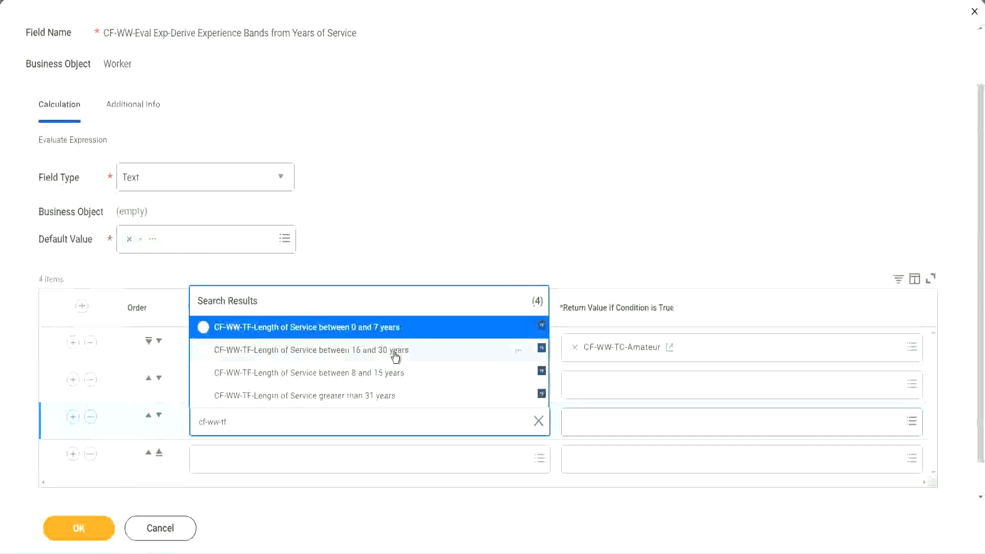
click(395, 355)
Search "cf-ww tf 31" and set the fourth row's condition to "CF-WW-TF-Length of Service greater than 31 years"
click(231, 462)
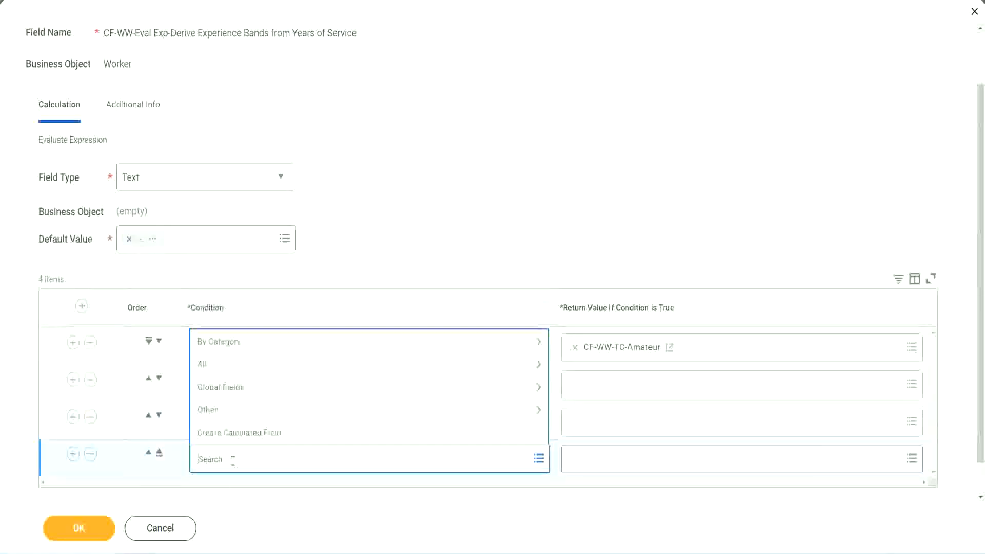
text(cf-ww)
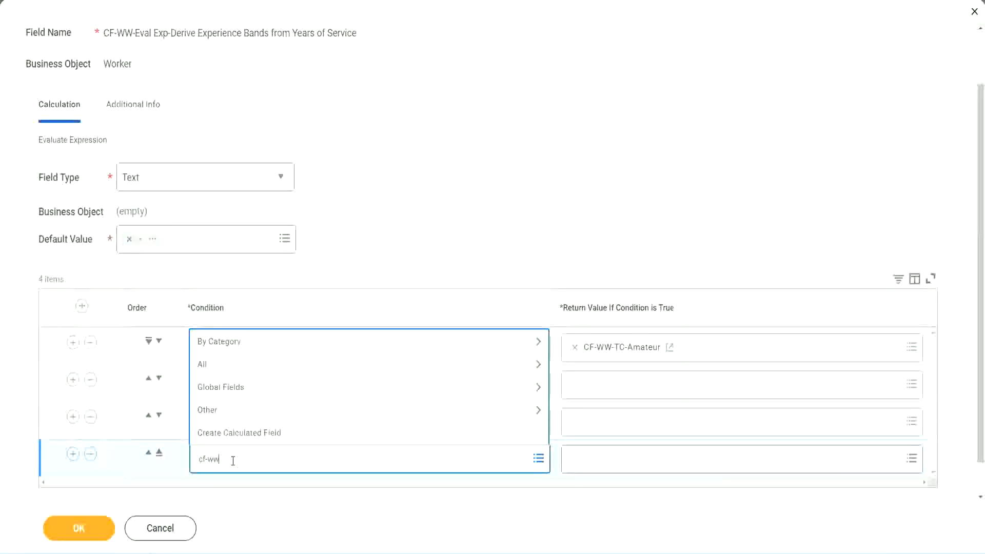
text( tf 31)
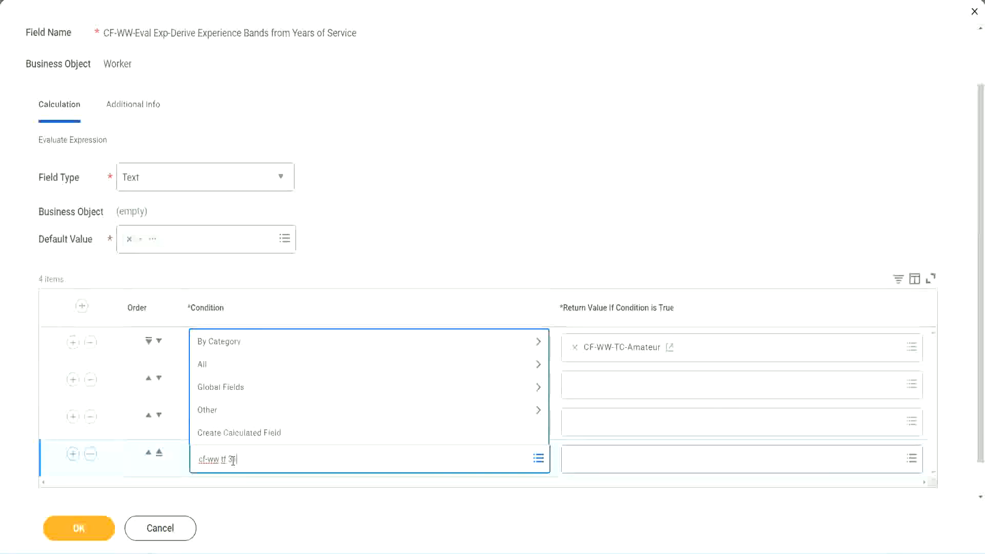
key(Return)
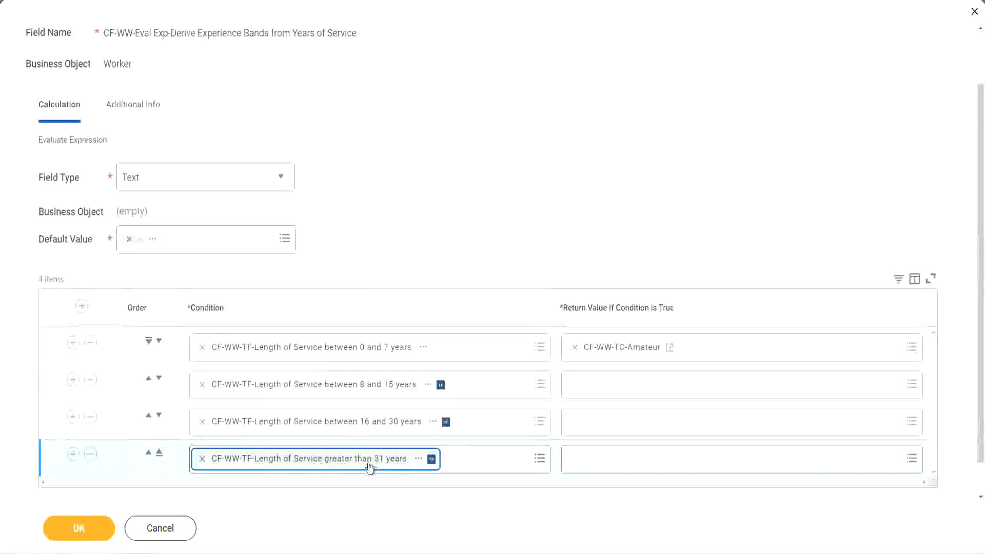
click(445, 216)
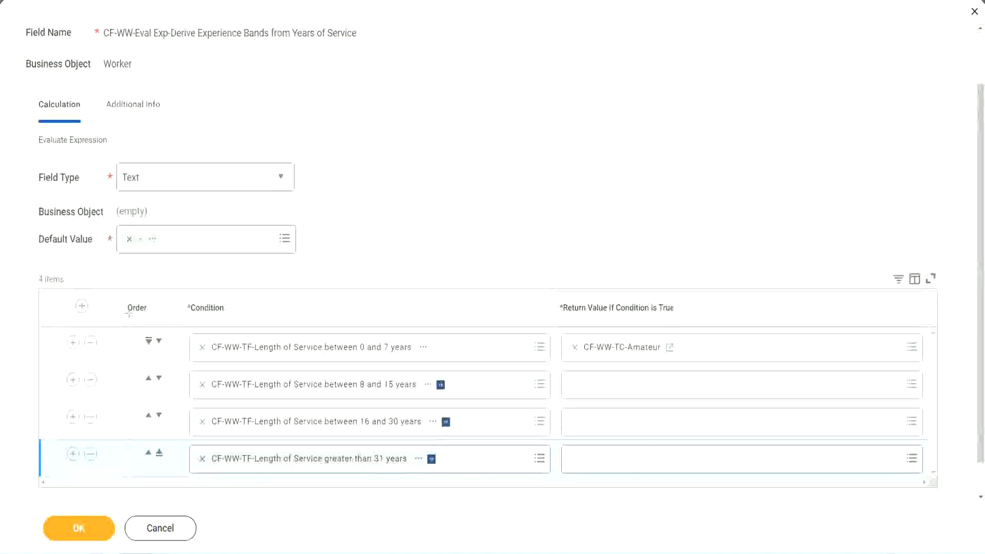
Try the condition ordering by moving the "between 8 and 15 years" row to first place and back to second
drag(110, 300, 109, 404)
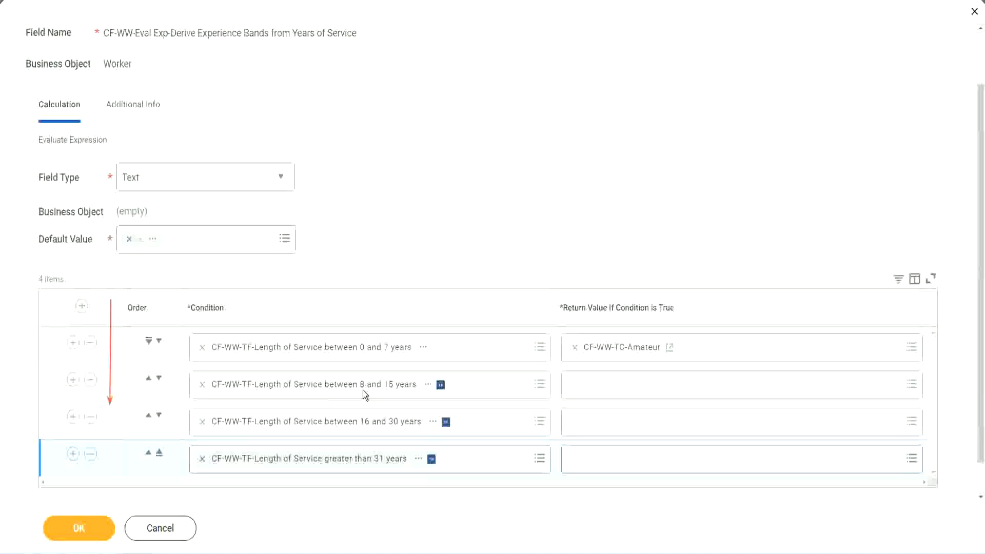
click(149, 379)
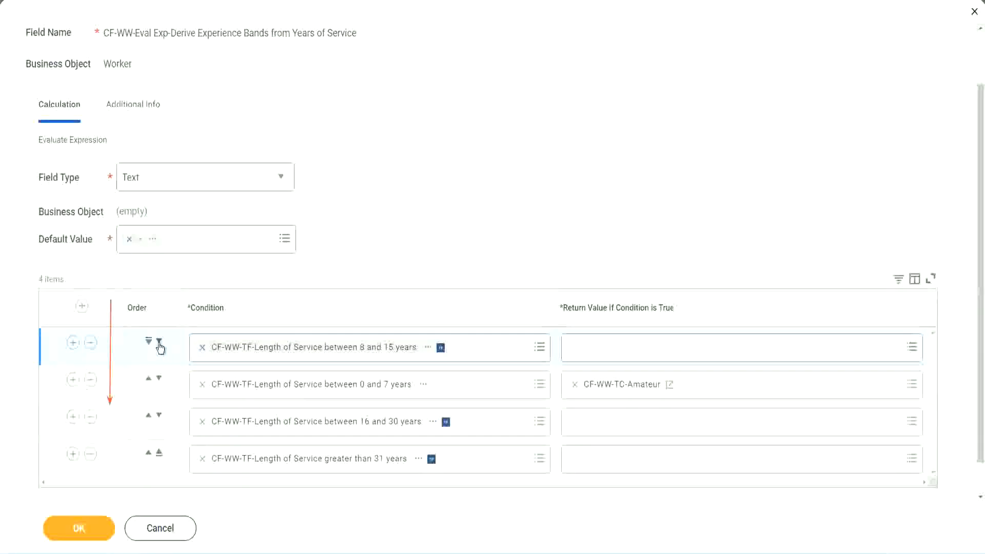
click(159, 341)
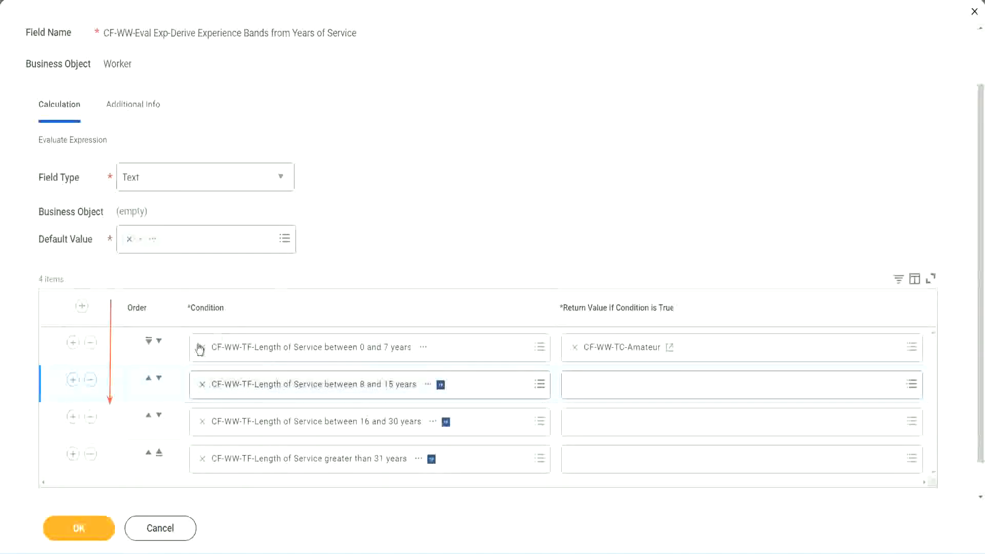
Copy the name text "CF-WW-TC-Amateur" and leave the "between 8 and 15 years" row second after moving it up and back down
click(149, 380)
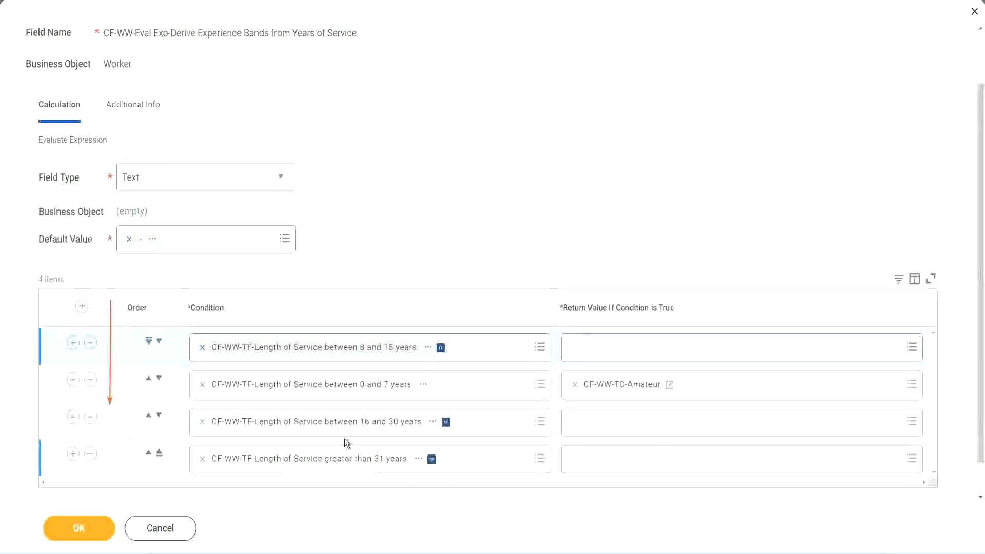
right_click(624, 393)
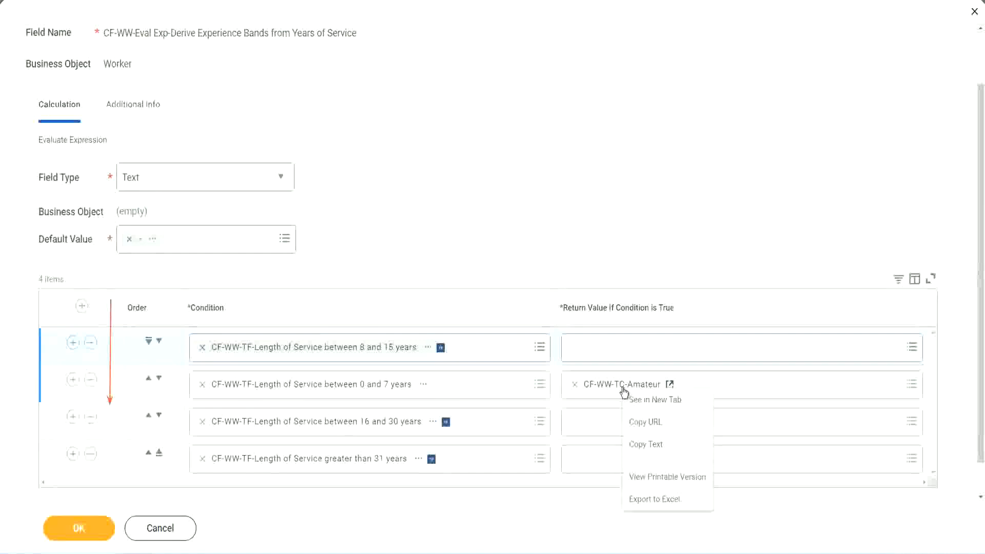
click(646, 444)
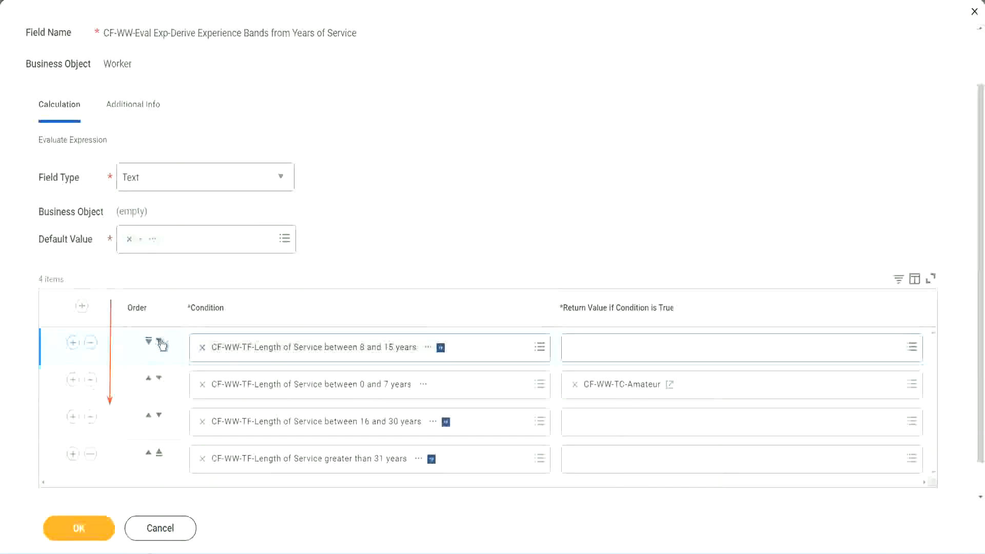
click(159, 341)
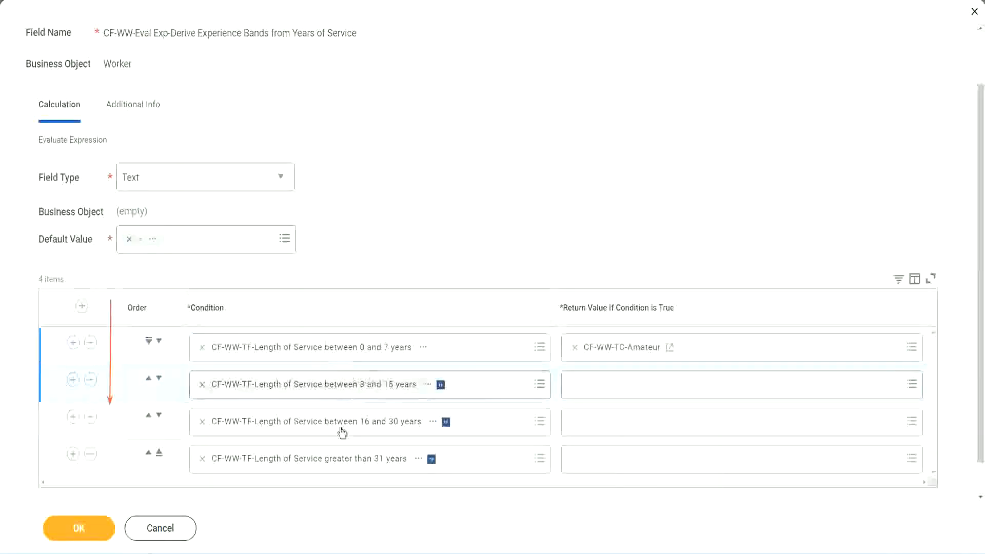
Define a new field "CF-WW-TC-Experienced" for the second row's return value, with business object Global and function Text Constant
click(578, 385)
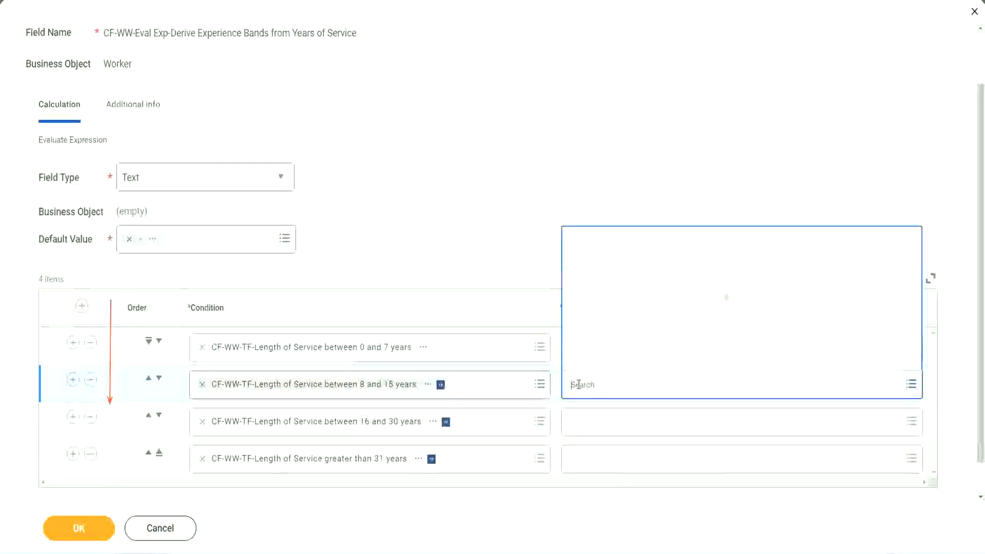
click(611, 359)
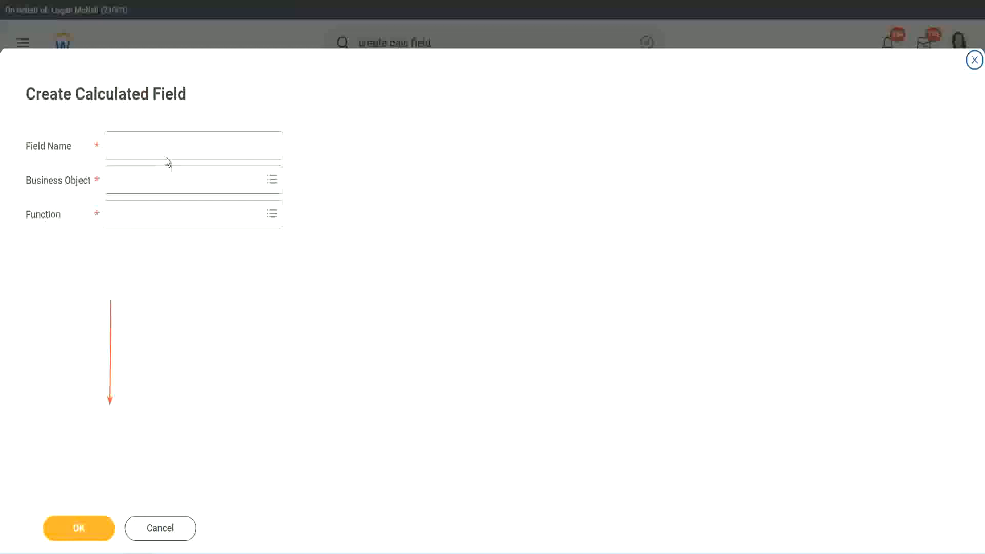
click(158, 146)
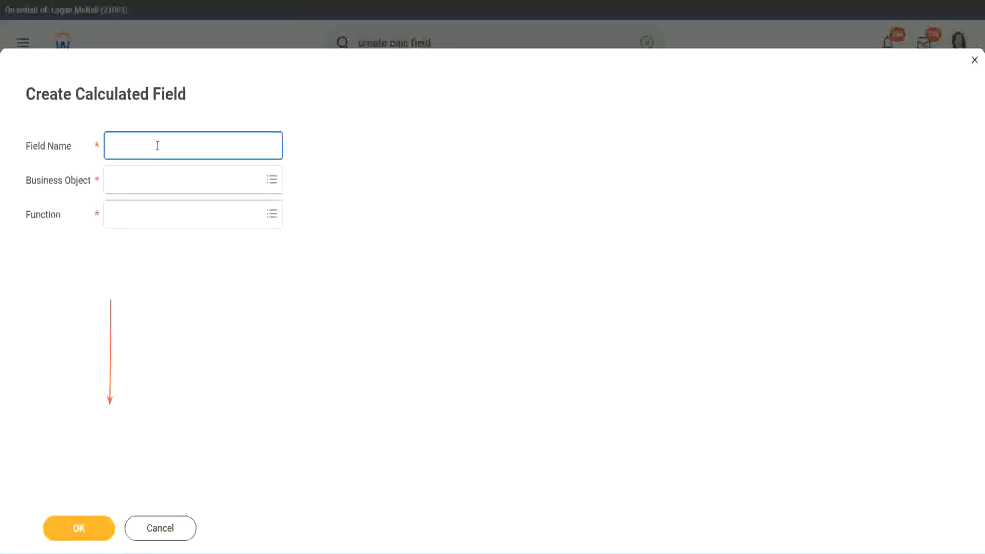
key(ctrl+v)
double_click(187, 146)
text(Ex)
text(per)
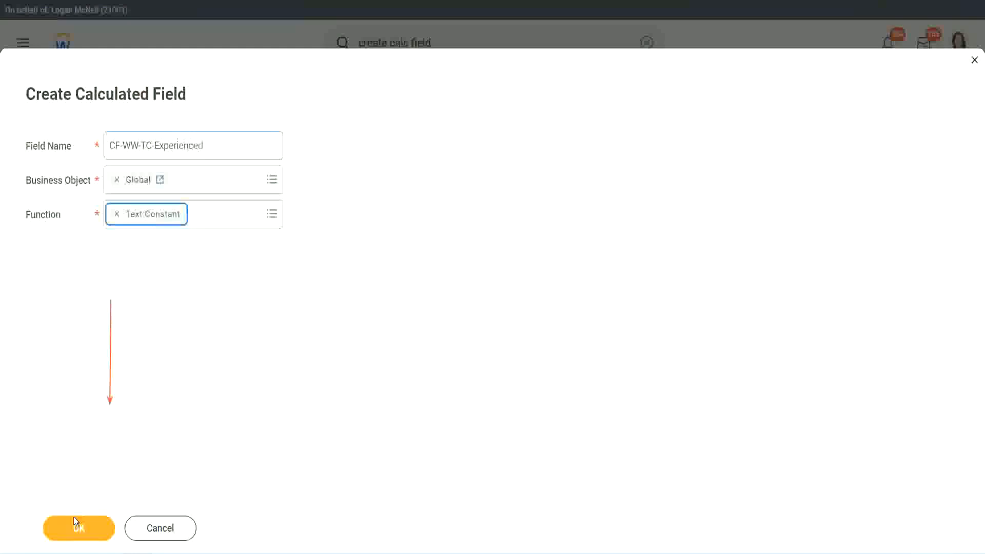
Enter the text constant for the Experienced band and save it as the second row's return value
click(77, 528)
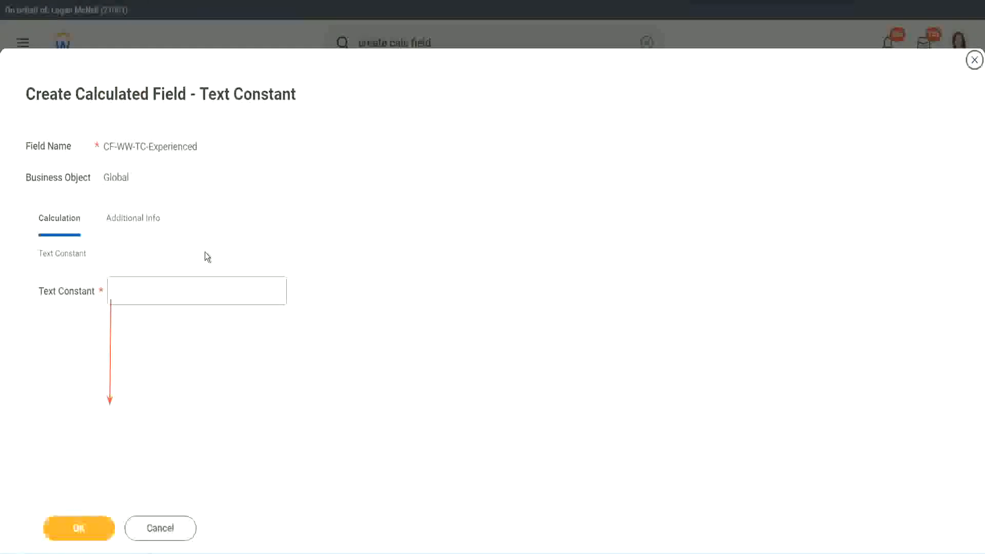
click(150, 291)
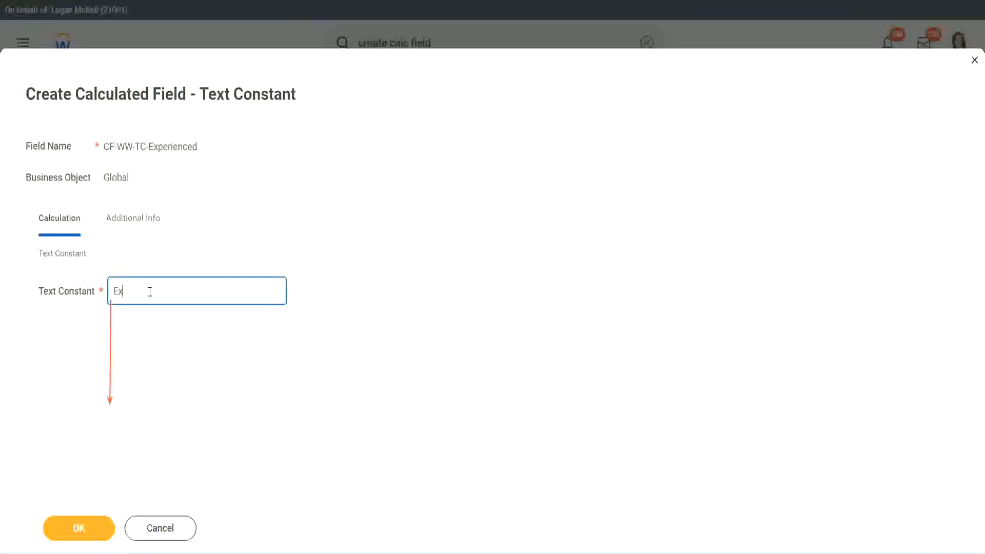
click(82, 527)
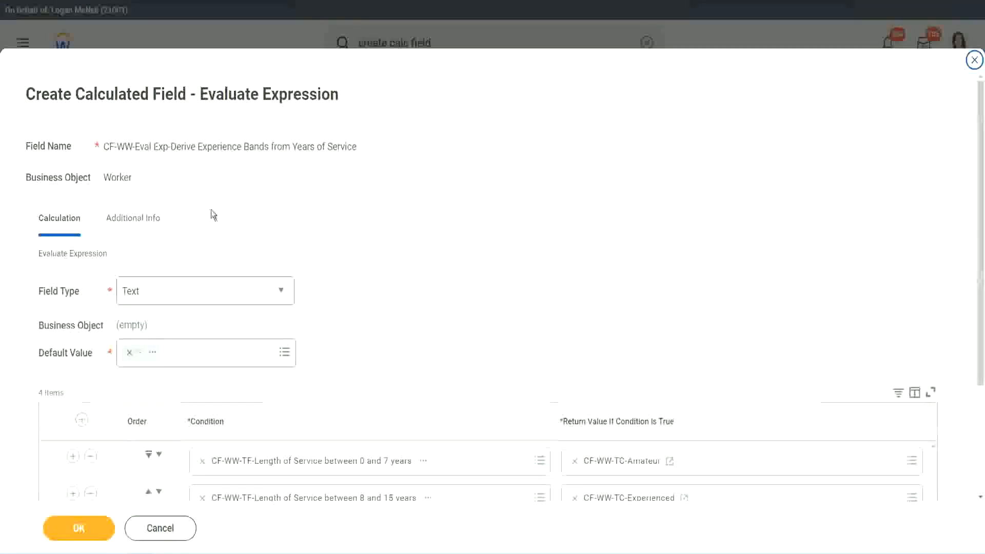
Start a calculated field for the third row's return value, with the copied name "CF-WW-TC-Amateur" as base and business object Global
scroll(454, 267, down, 3)
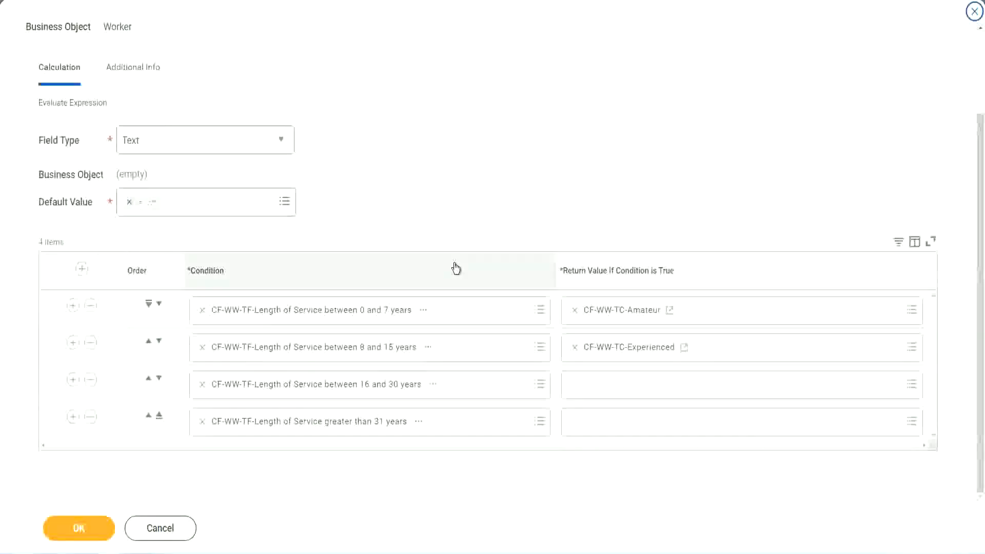
click(614, 390)
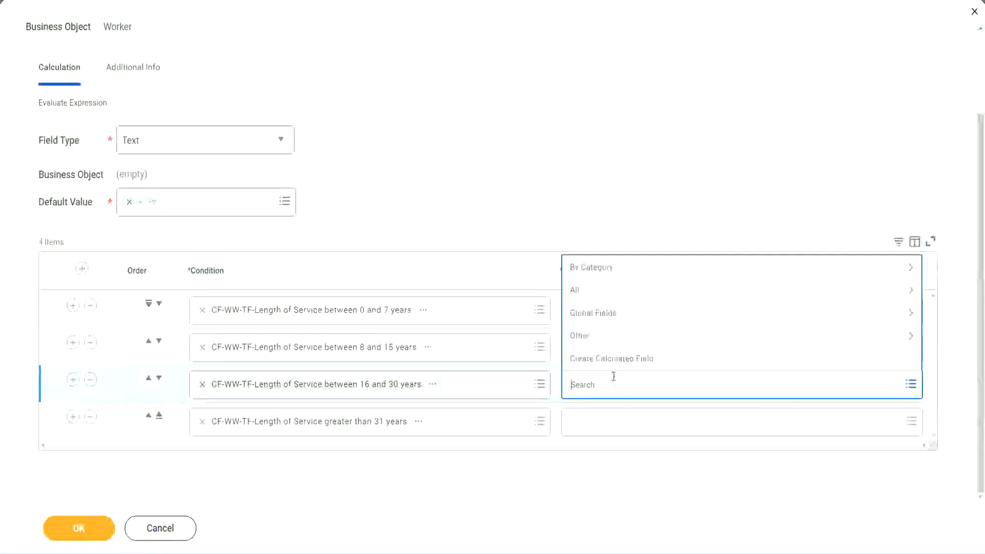
key(Escape)
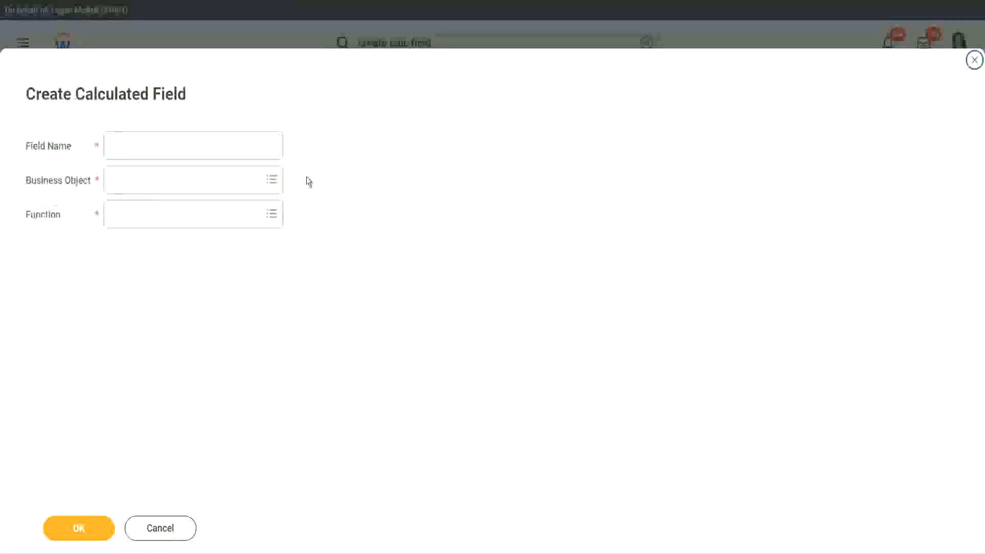
click(209, 145)
key(ctrl+v)
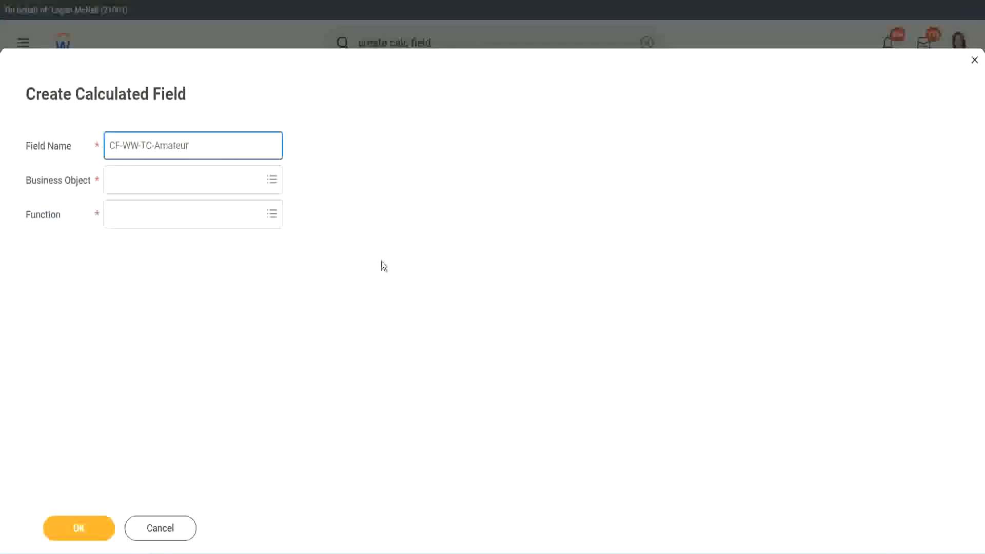
click(113, 181)
text(global)
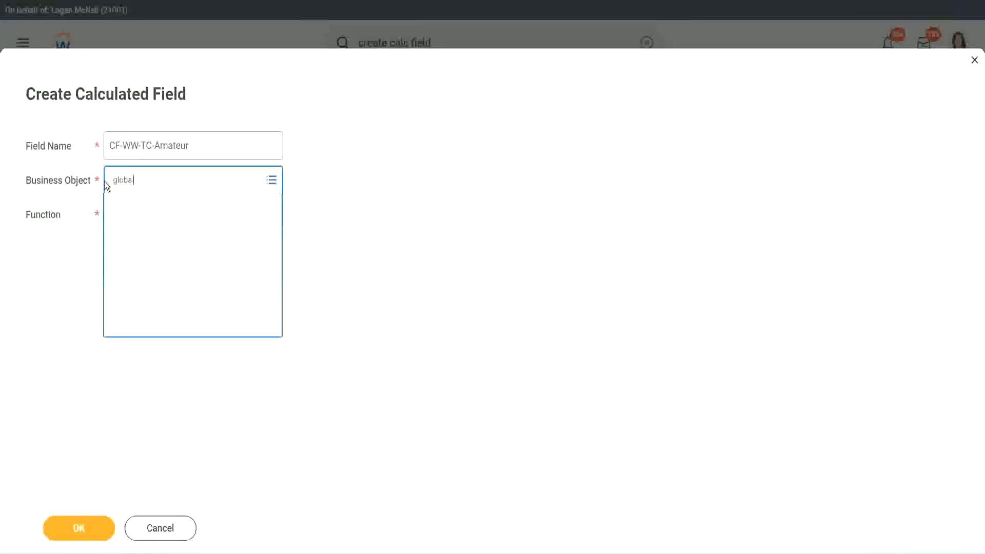
key(Return)
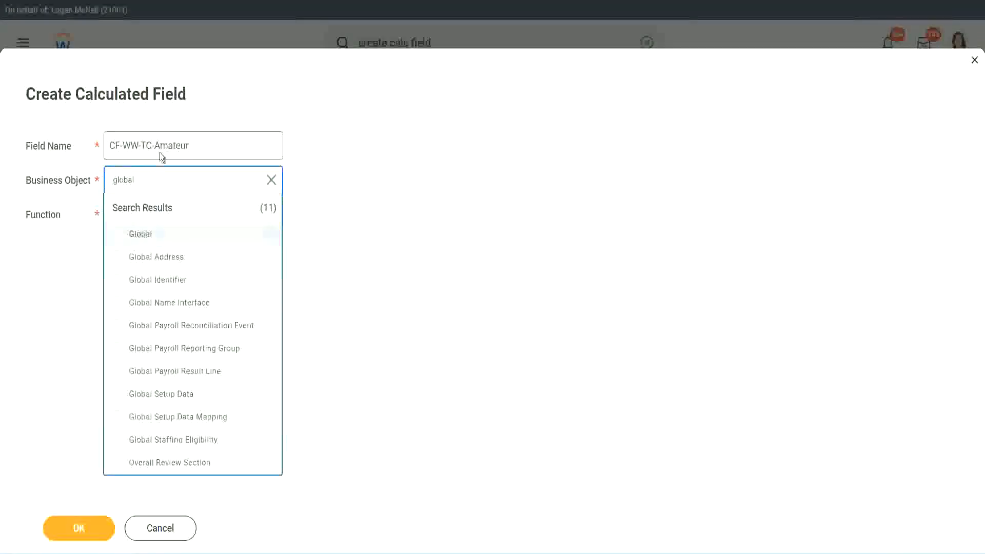
key(Return)
Change the new field's name to "CF-WW-TC-Senior" and set its function to Text Constant
double_click(169, 146)
text(S)
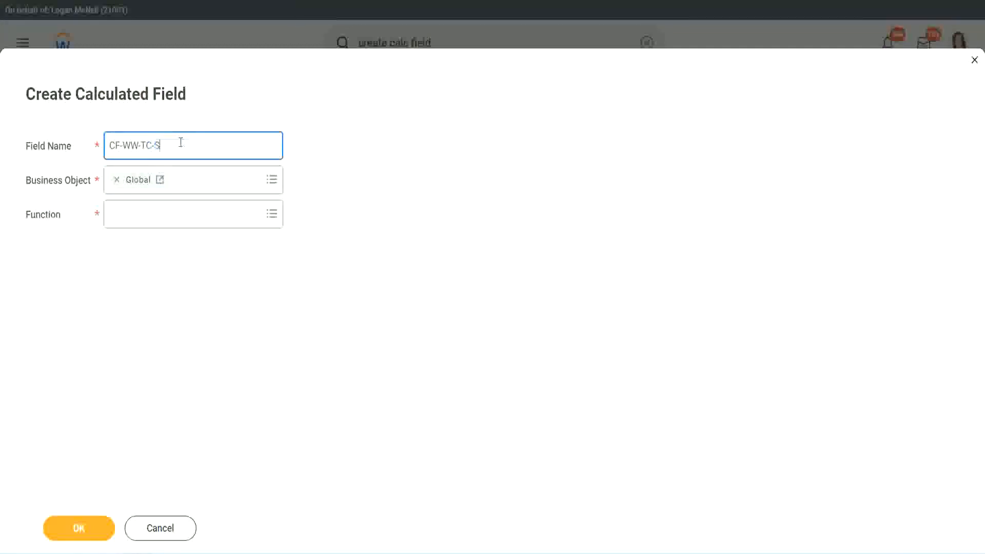
text(enior)
click(157, 224)
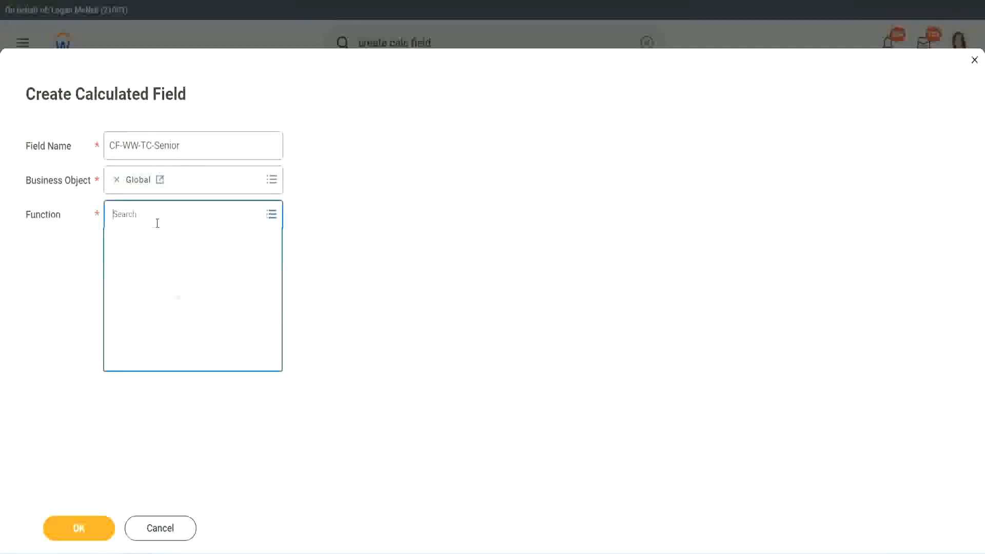
text(tc)
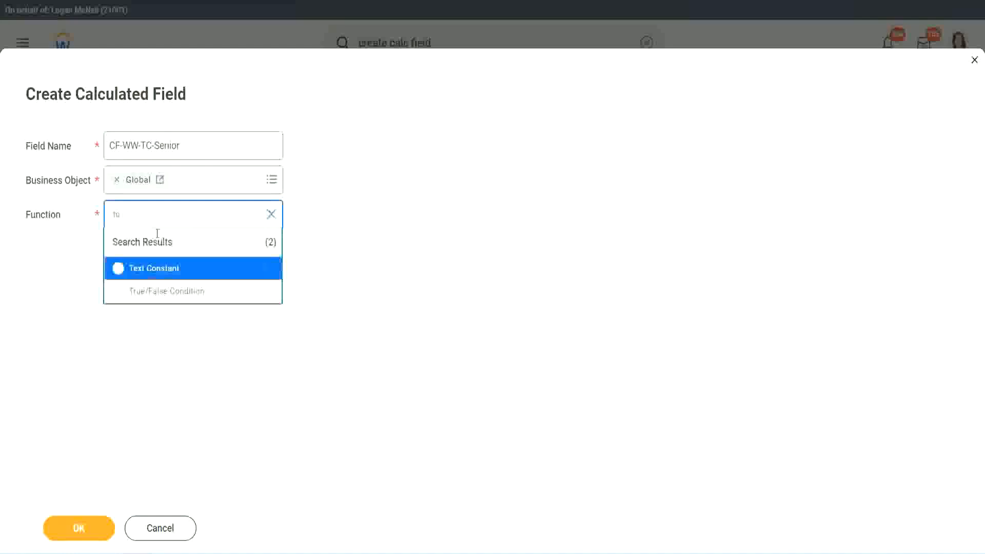
click(152, 267)
Enter the text constant for the Senior band and save it as the third row's return value
click(88, 533)
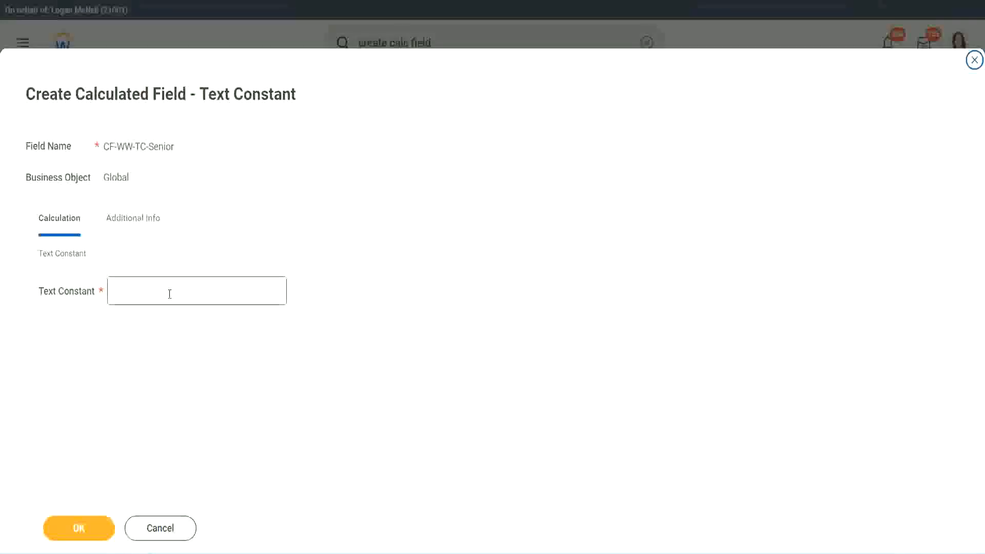
click(167, 287)
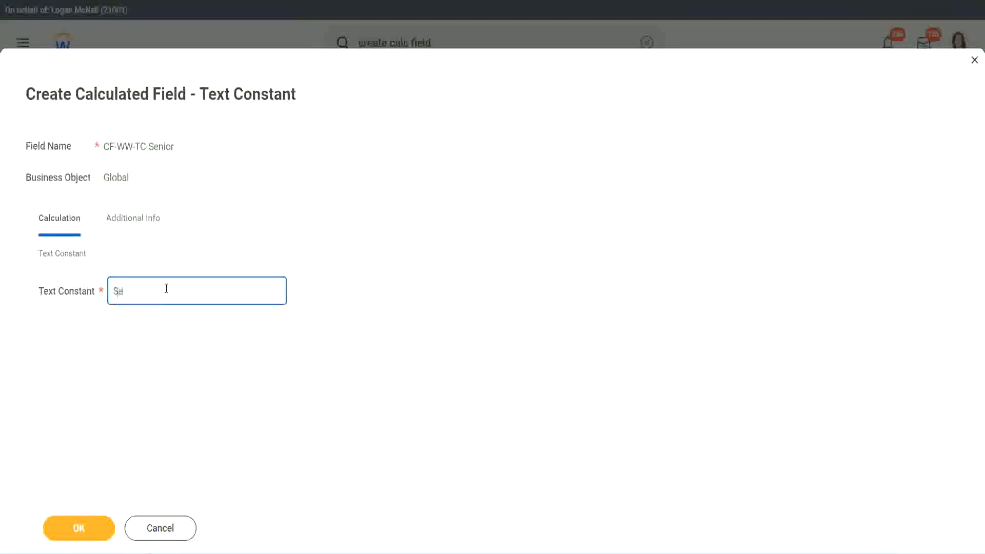
click(97, 518)
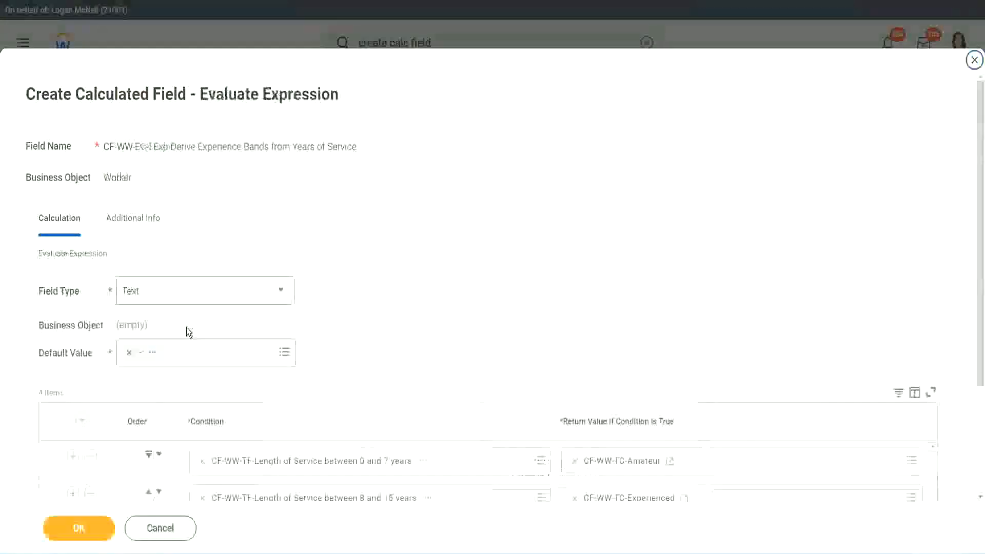
Start a calculated field for the fourth row's return value and name it "CF-WW-TC-Legend", reusing the copied name of the Senior constant
scroll(712, 369, down, 3)
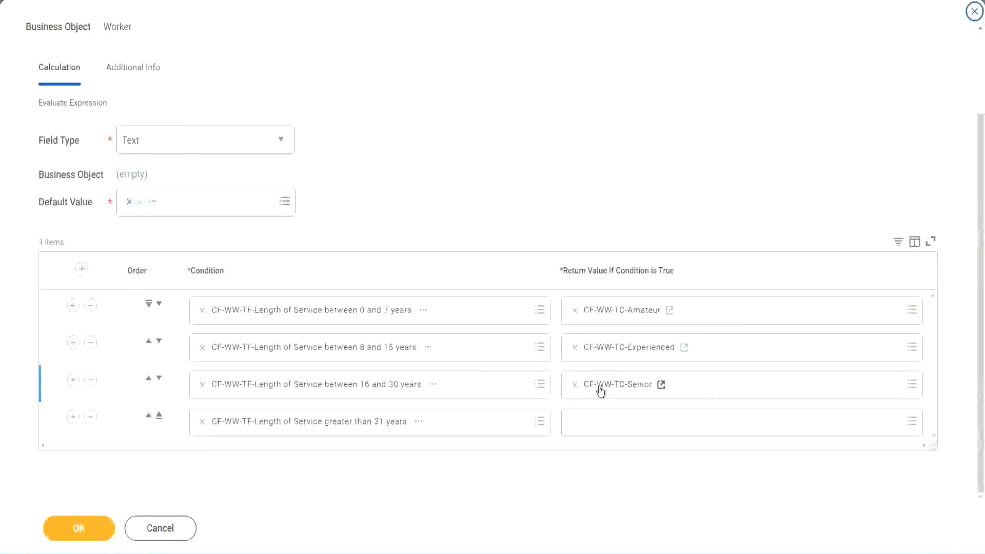
right_click(599, 387)
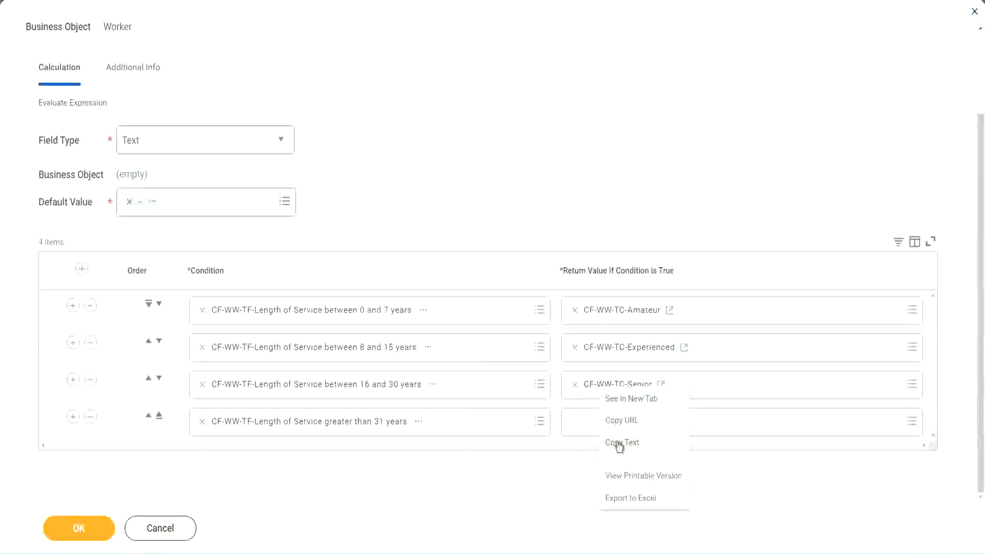
click(620, 440)
click(598, 421)
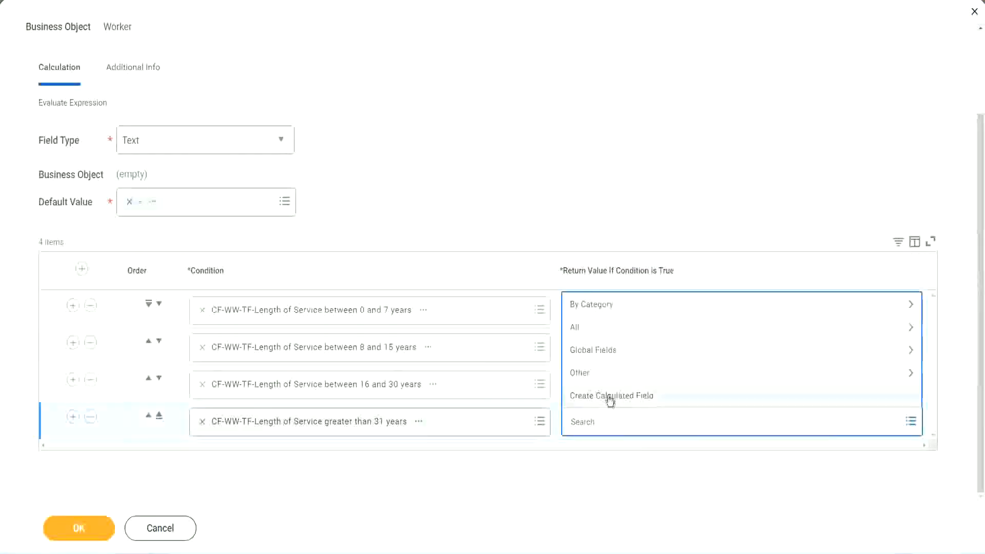
click(609, 400)
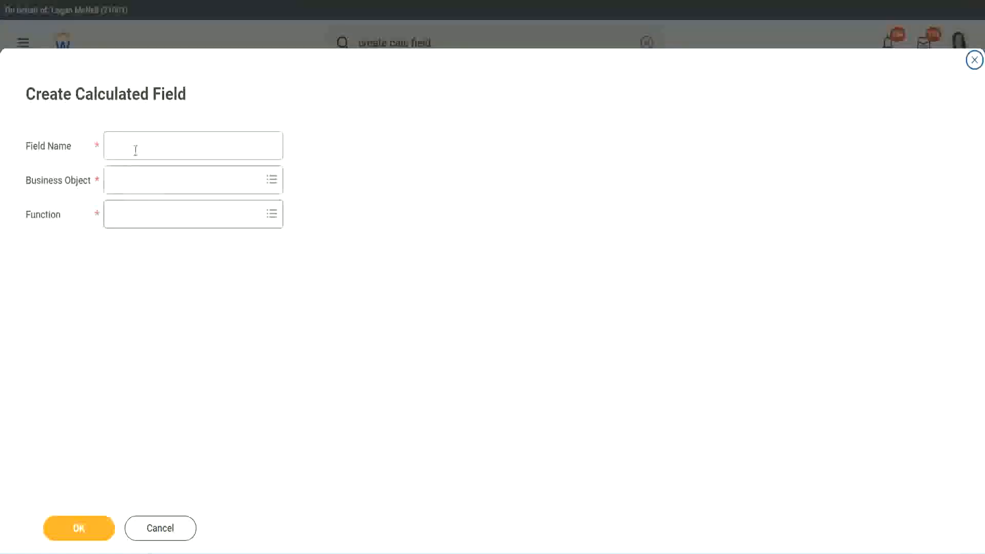
click(135, 150)
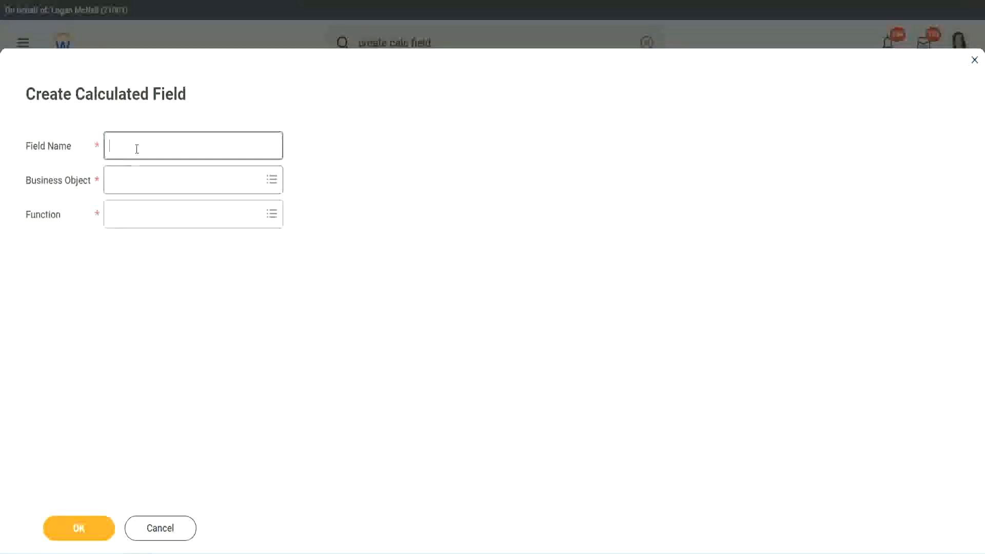
key(ctrl+v)
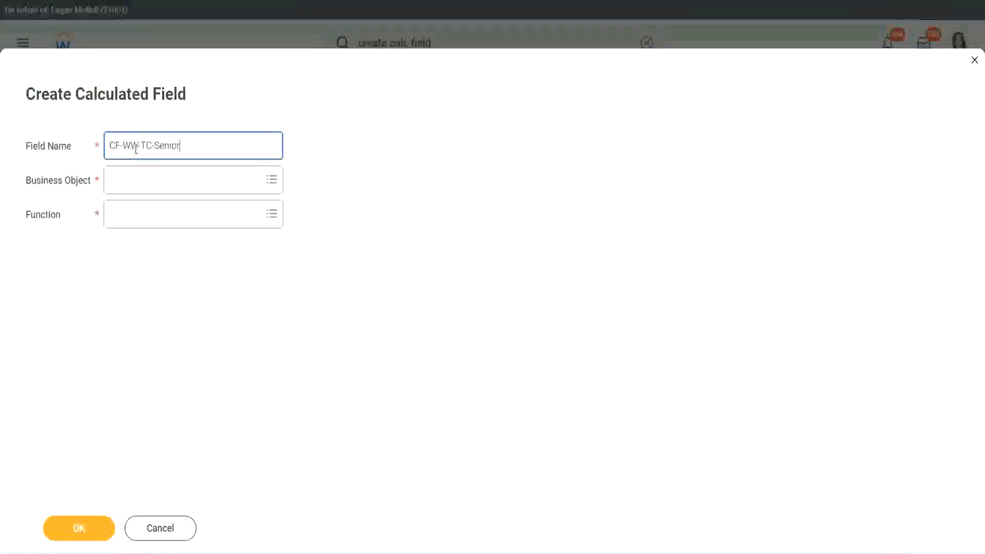
double_click(167, 146)
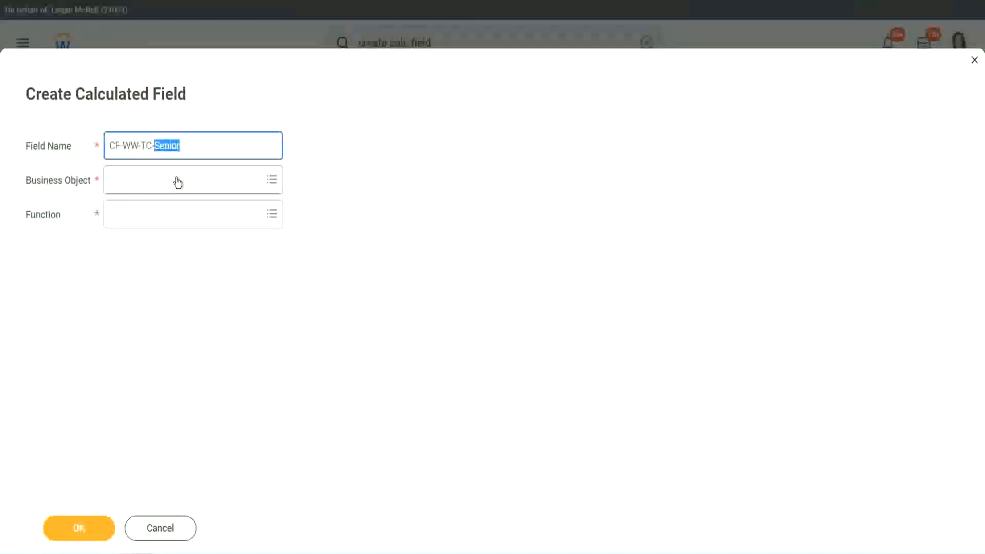
text(Legend)
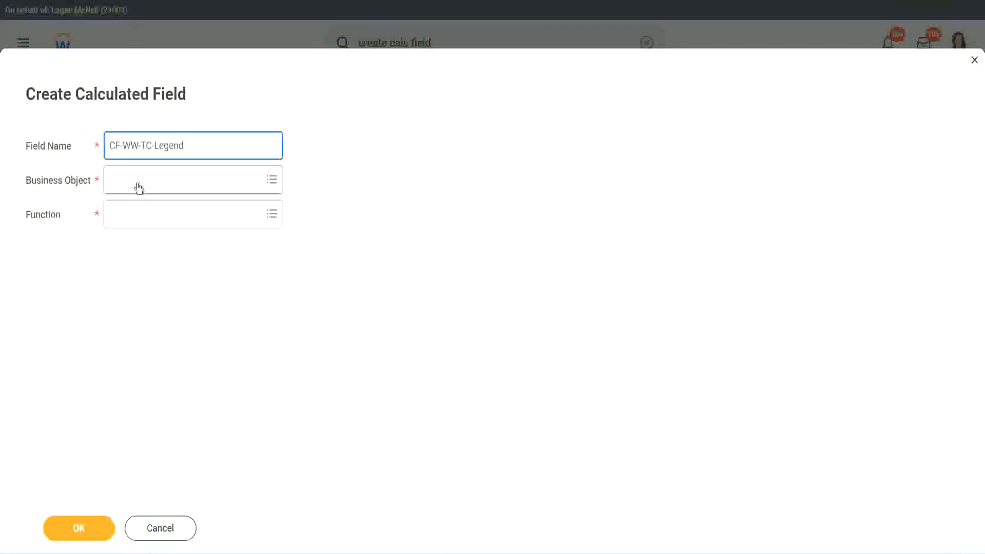
Set the new field's business object to Global and its function to Text Constant
click(139, 188)
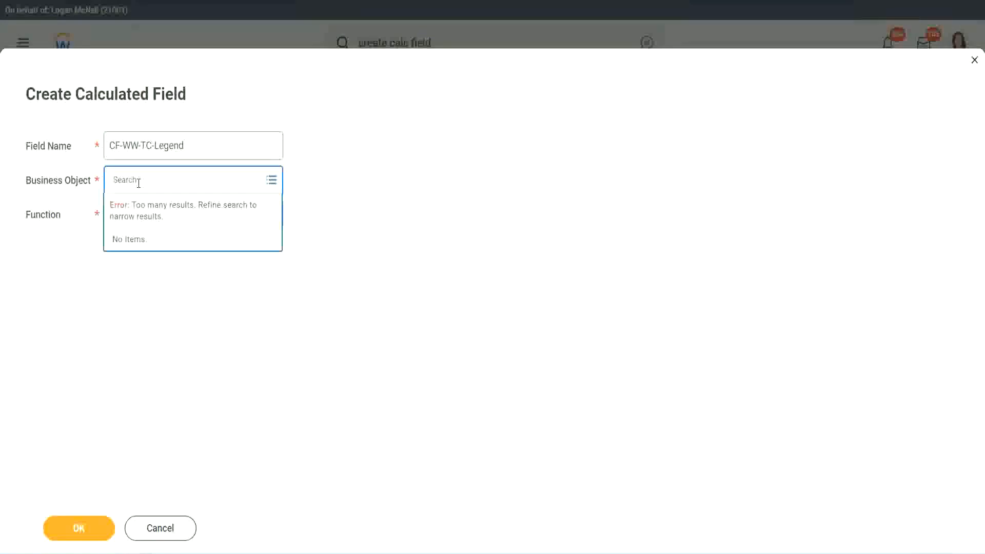
text(wo)
text(o)
text(bal)
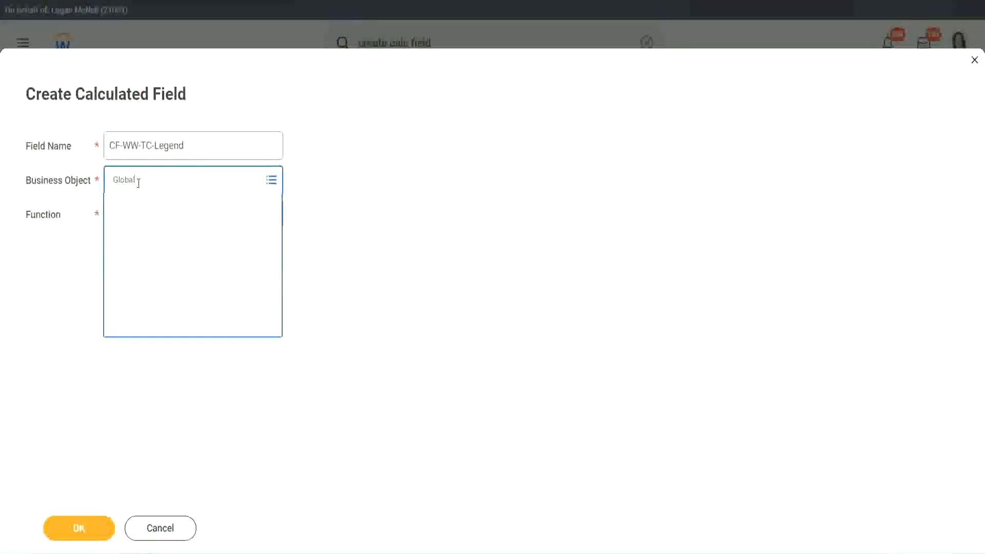
click(147, 235)
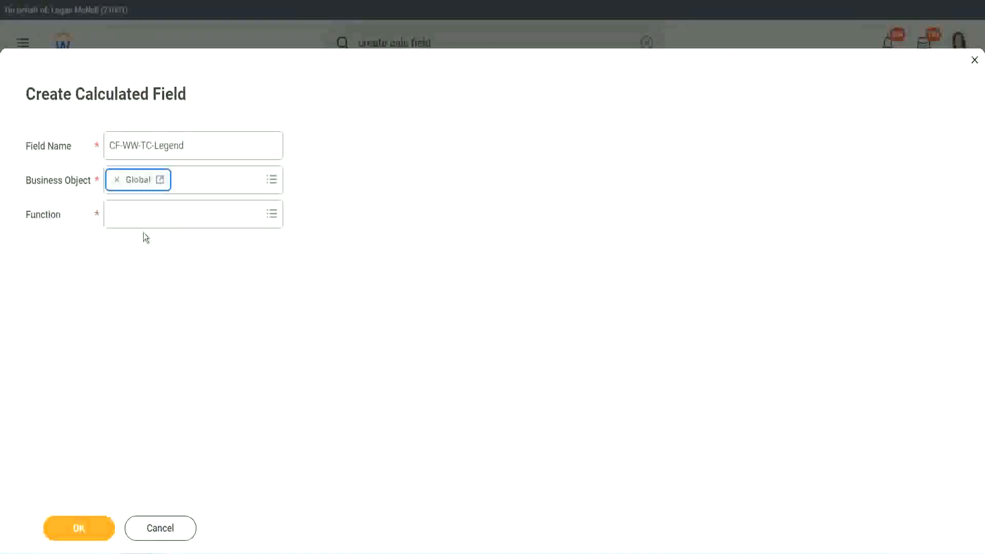
click(142, 213)
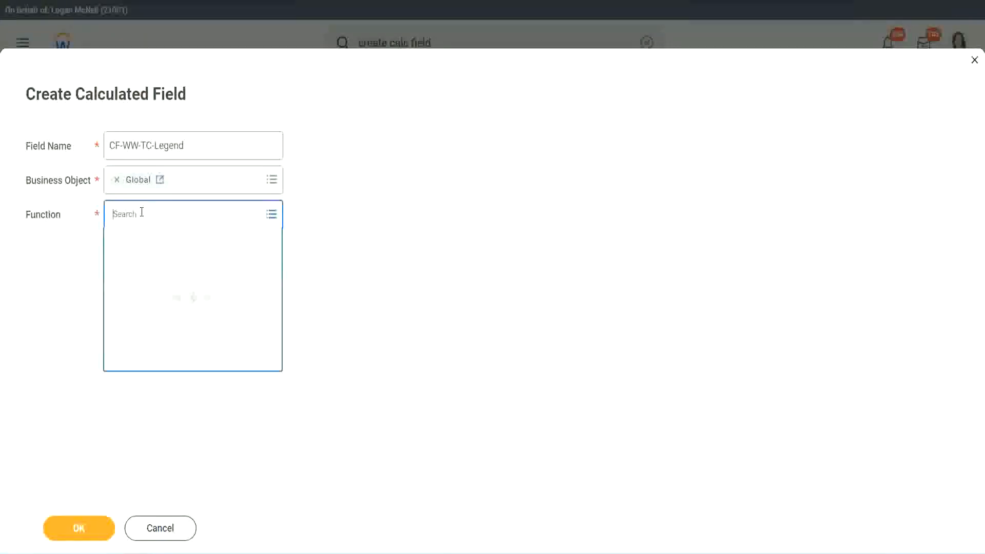
text(tc)
key(Return)
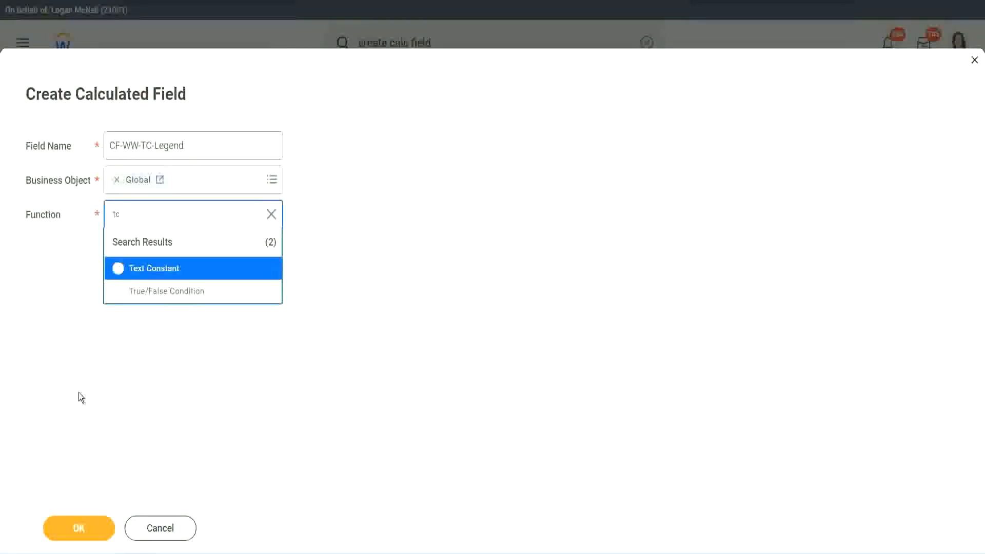
click(184, 277)
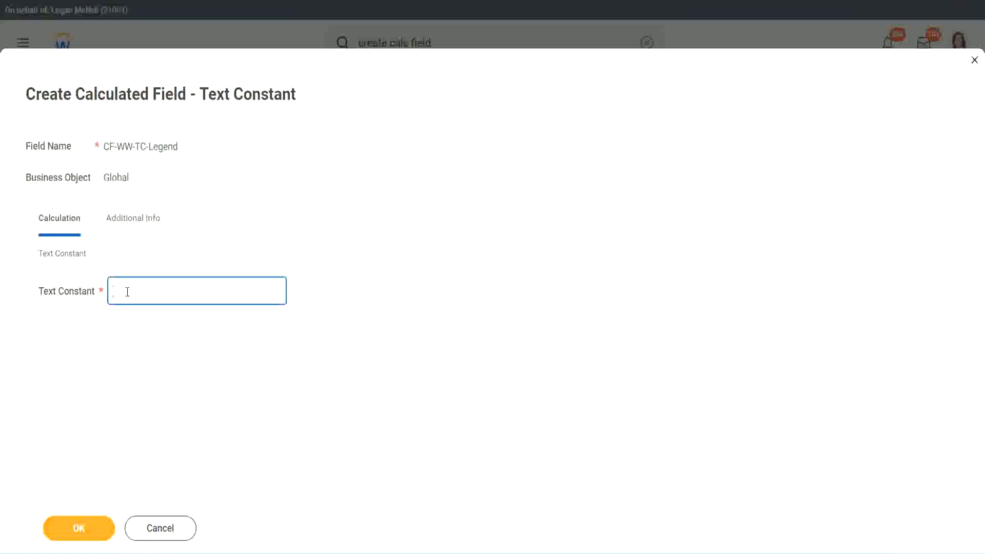
Enter "Legend" as the text constant and save it as the fourth row's return value
text(Legend)
click(83, 531)
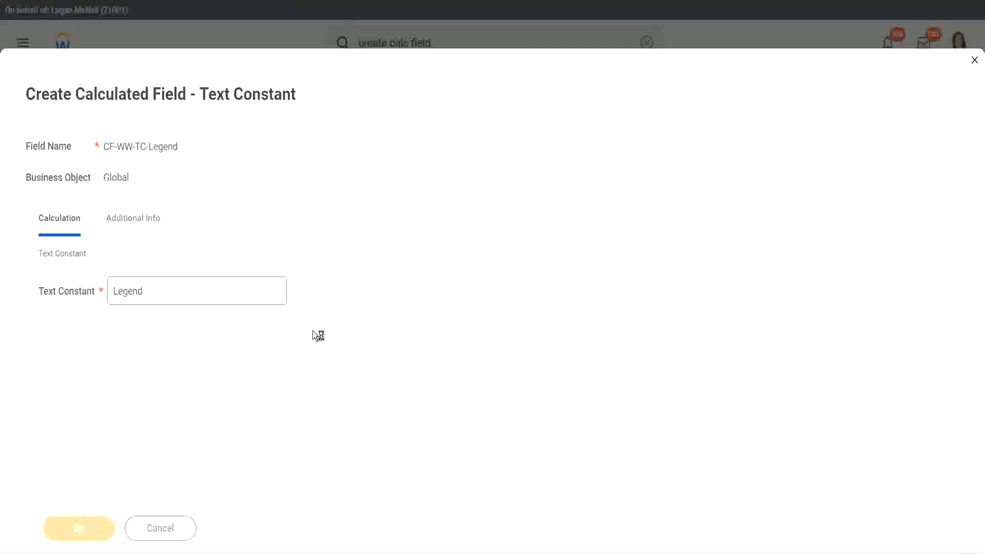
scroll(522, 276, down, 3)
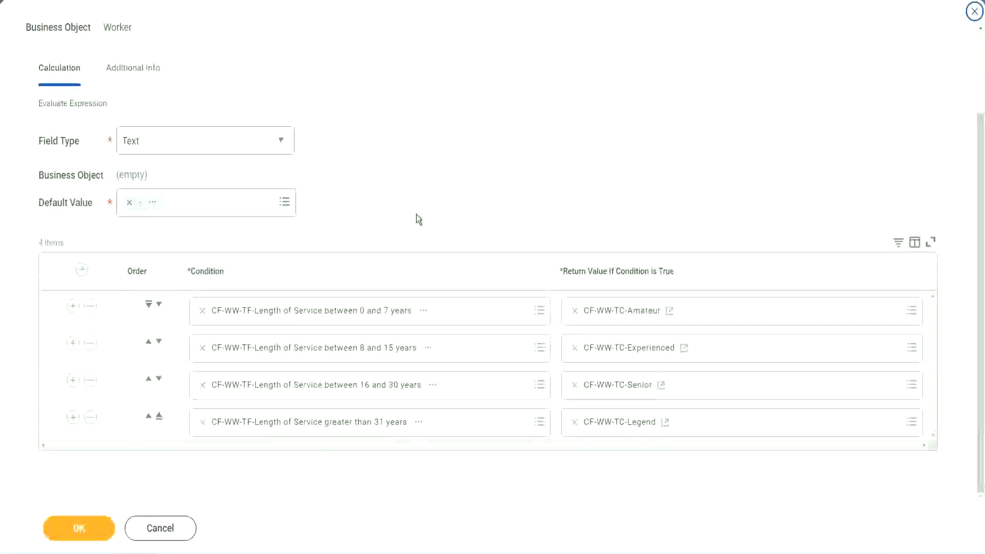
Review the field type, conditions and return values, and save the Evaluate Expression calculated field
scroll(417, 207, up, 2)
scroll(416, 202, up, 1)
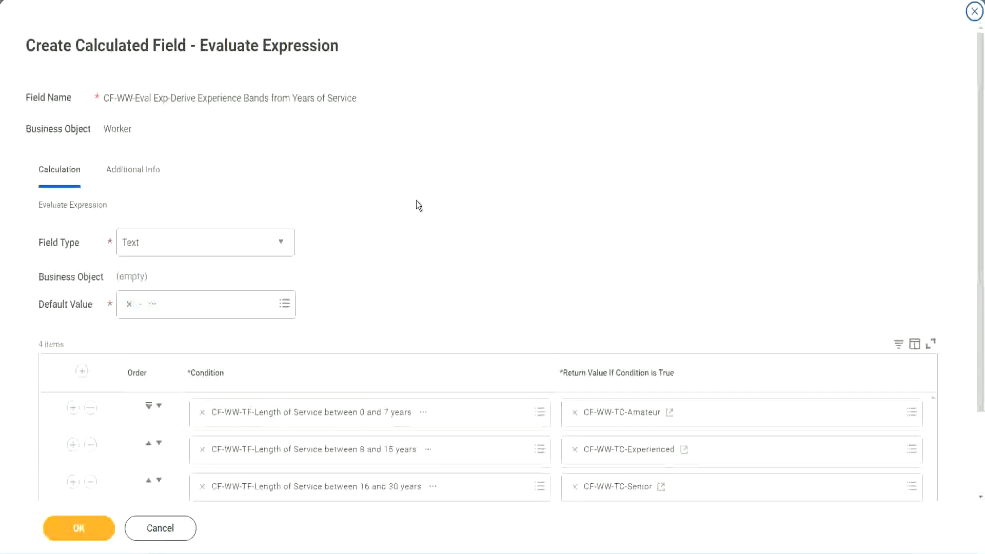
scroll(416, 205, down, 2)
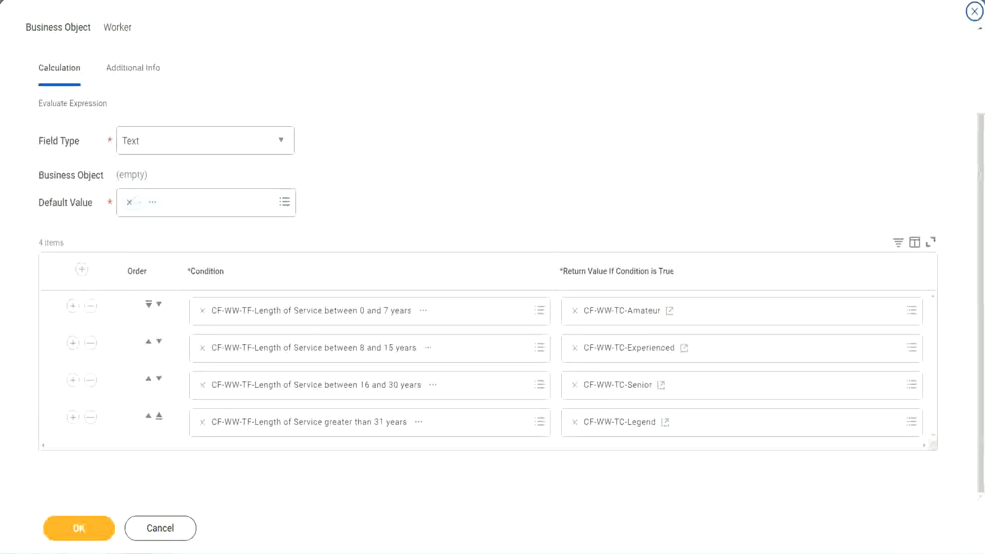
drag(632, 144, 638, 245)
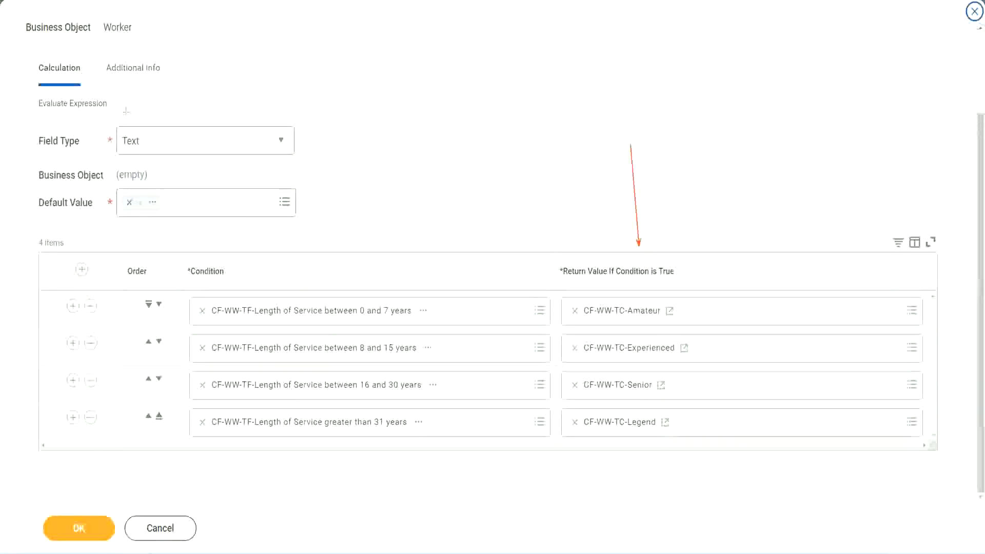
drag(122, 88, 126, 124)
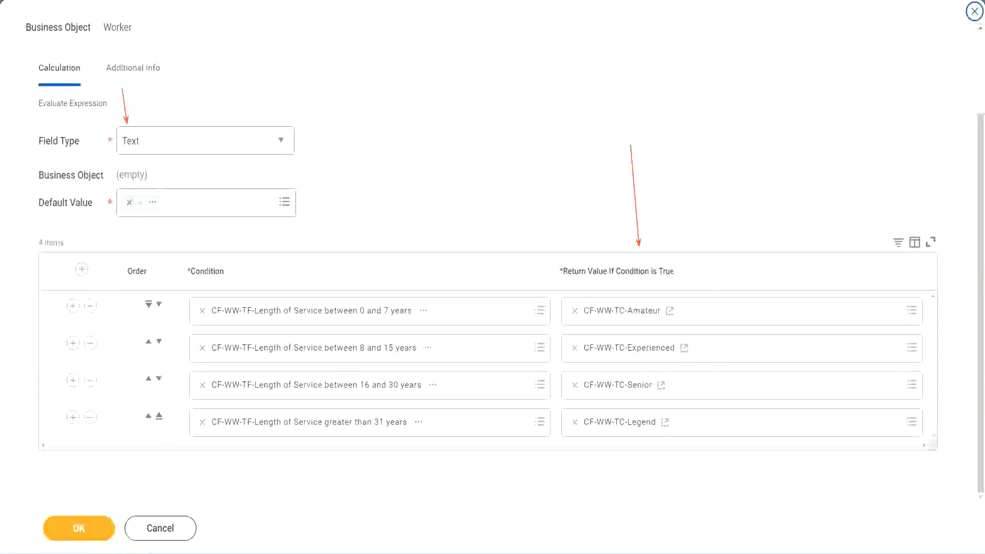
click(85, 525)
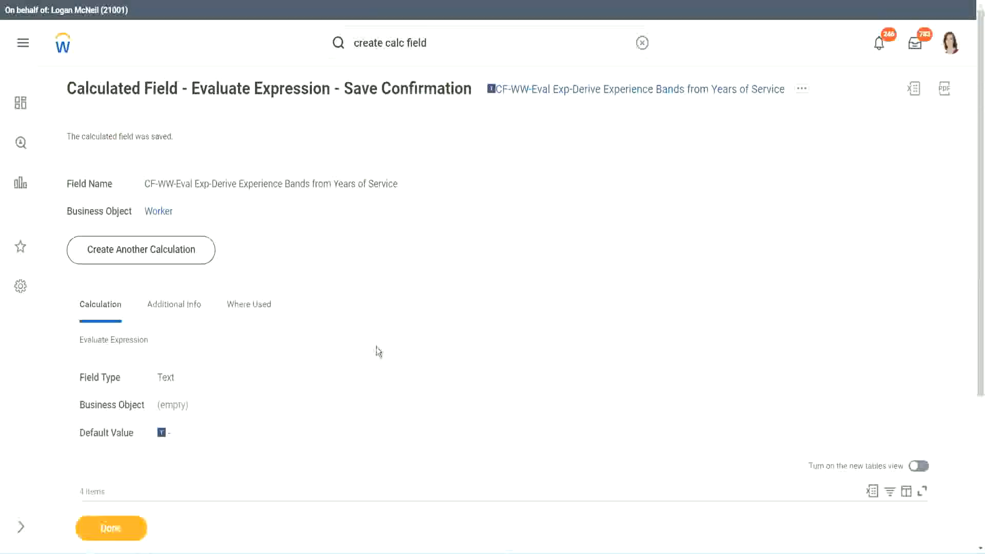
Copy the name of the saved Evaluate Expression calculated field and close the save confirmation
scroll(379, 354, down, 4)
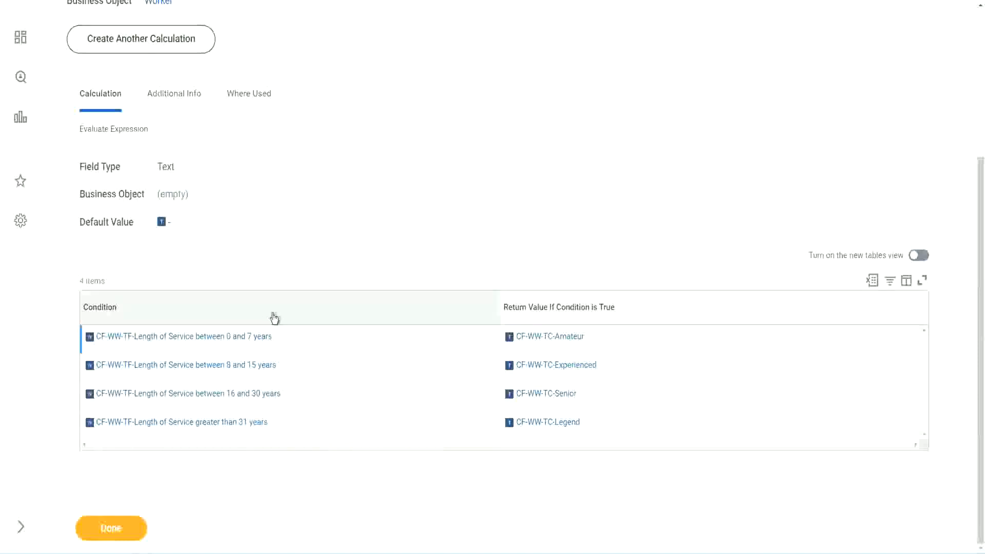
scroll(273, 316, up, 4)
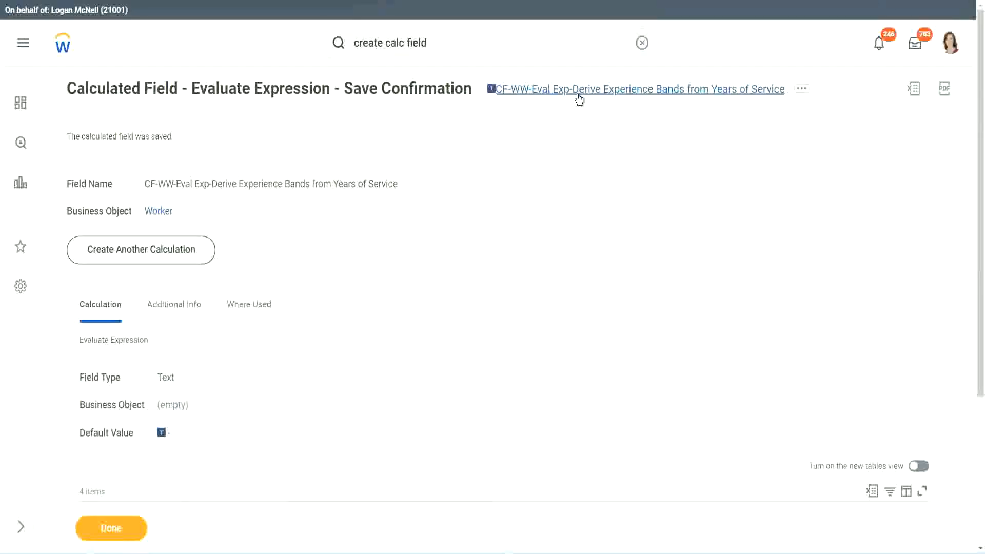
click(607, 152)
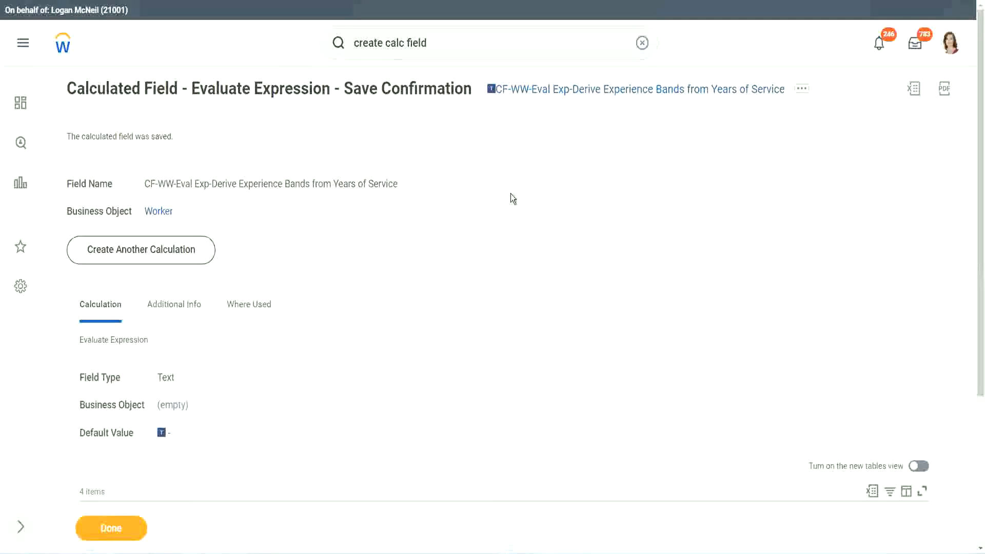
click(109, 531)
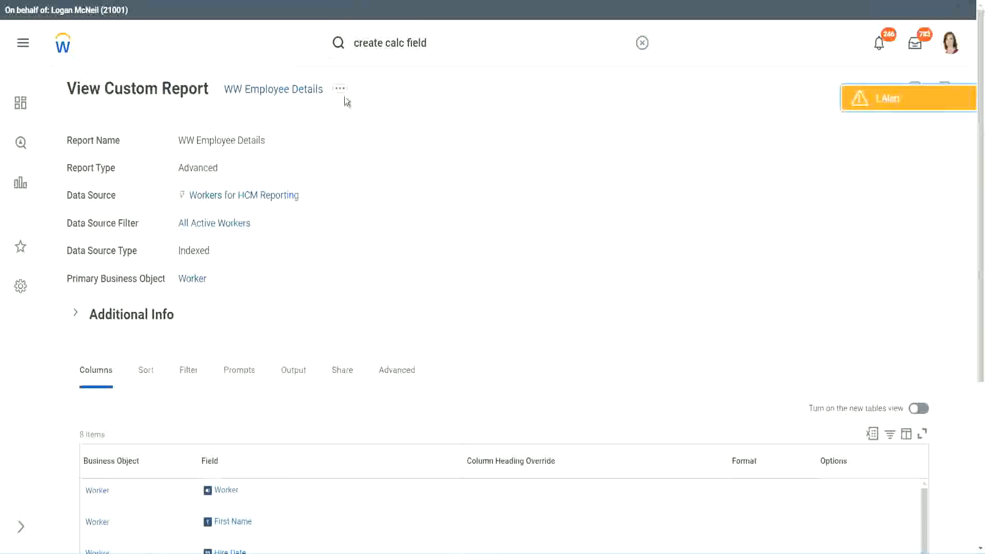
Open the custom report "WW Employee Details" for editing at its column definitions
click(342, 93)
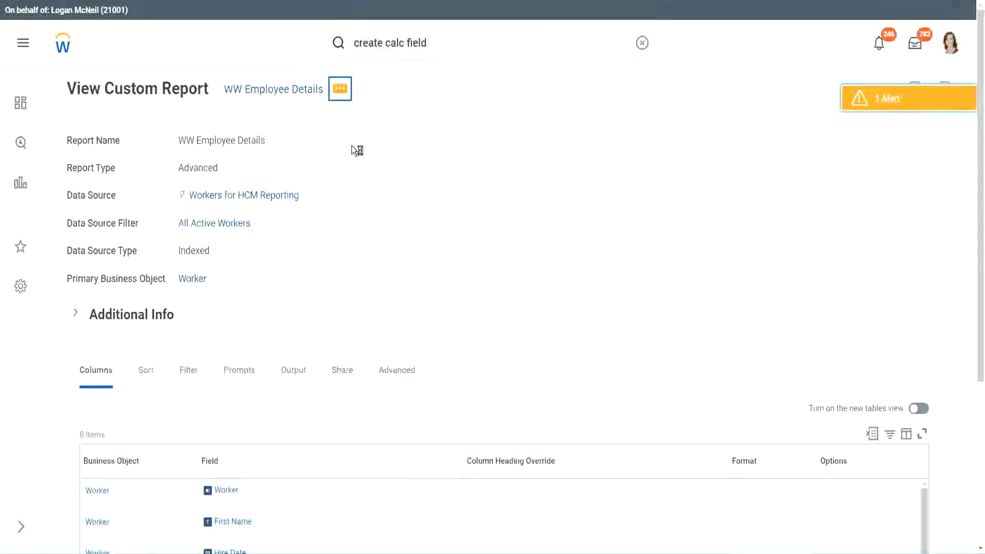
mouse_move(398, 145)
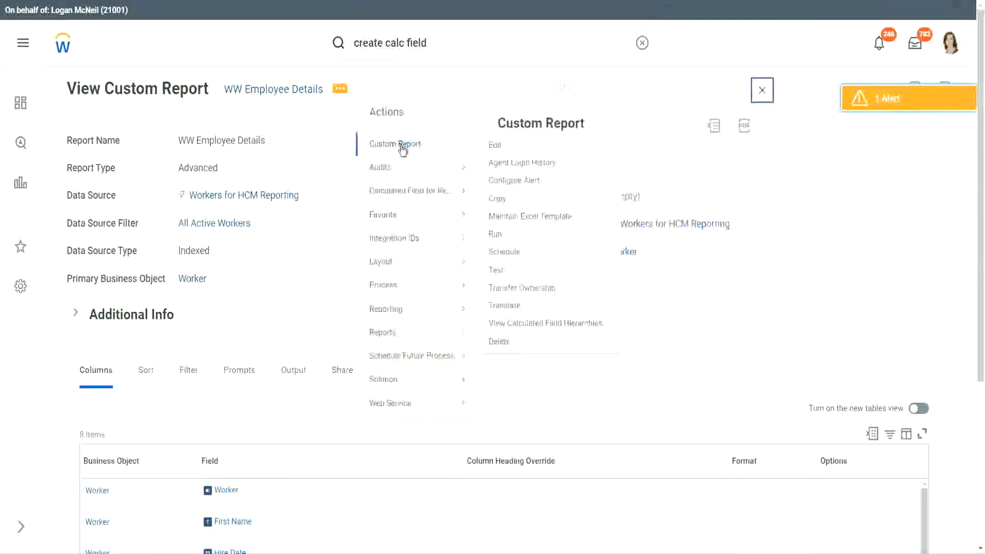
click(501, 148)
scroll(359, 221, down, 4)
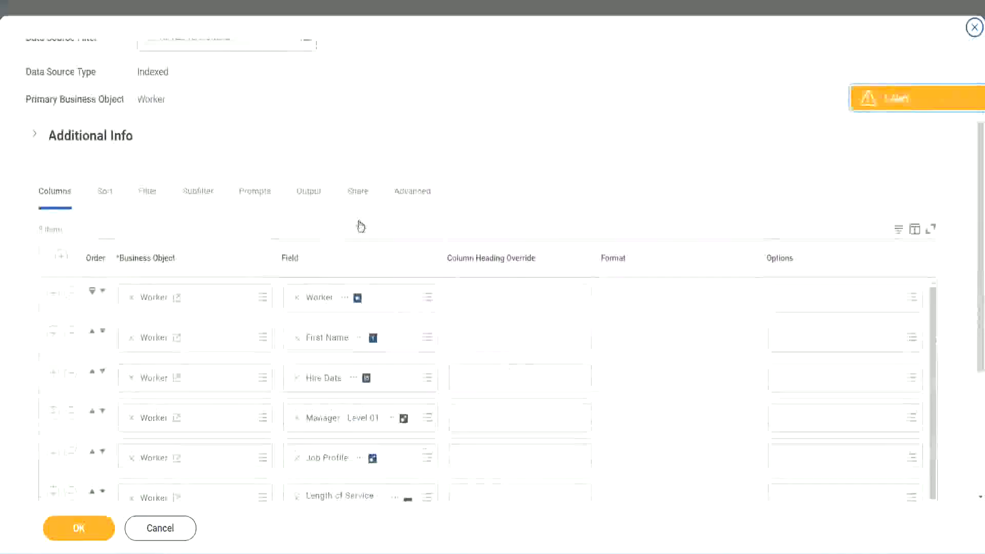
scroll(360, 227, down, 2)
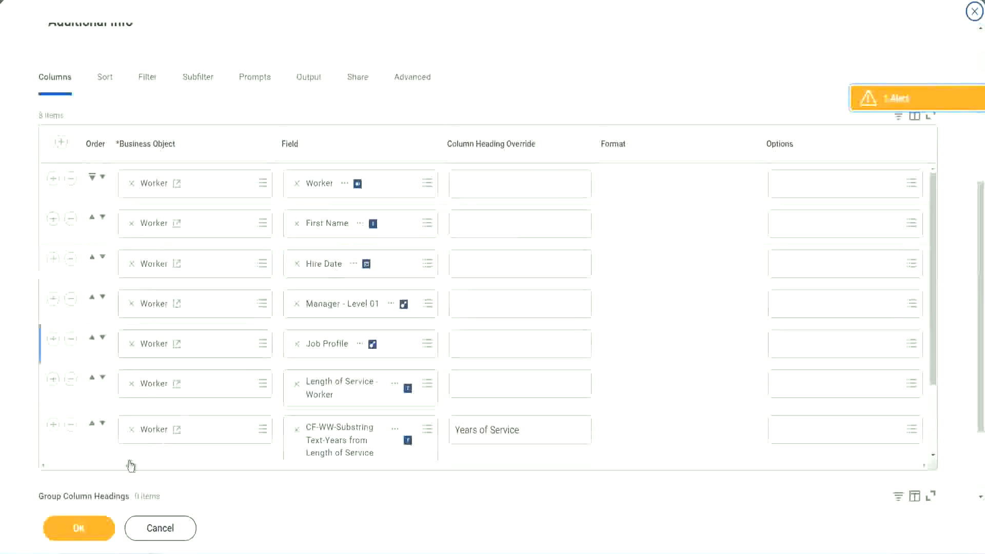
Add a new Worker row to the report columns and remove the "Years of Service" substring text column
click(54, 424)
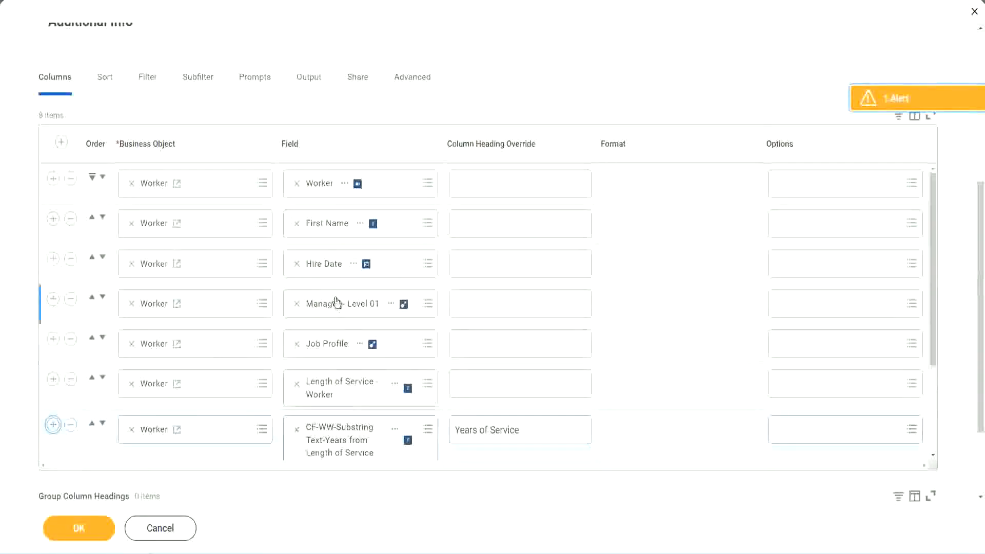
scroll(516, 337, down, 2)
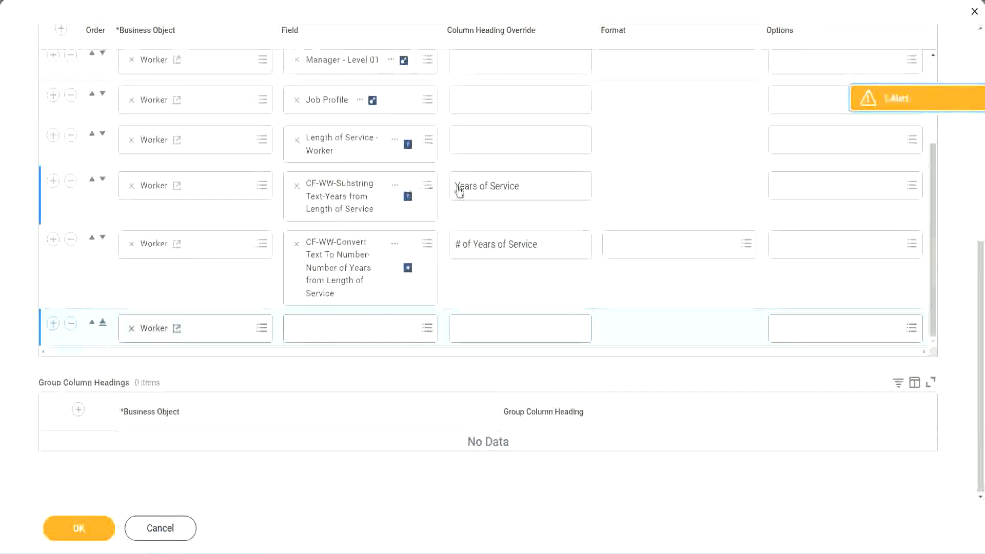
click(71, 182)
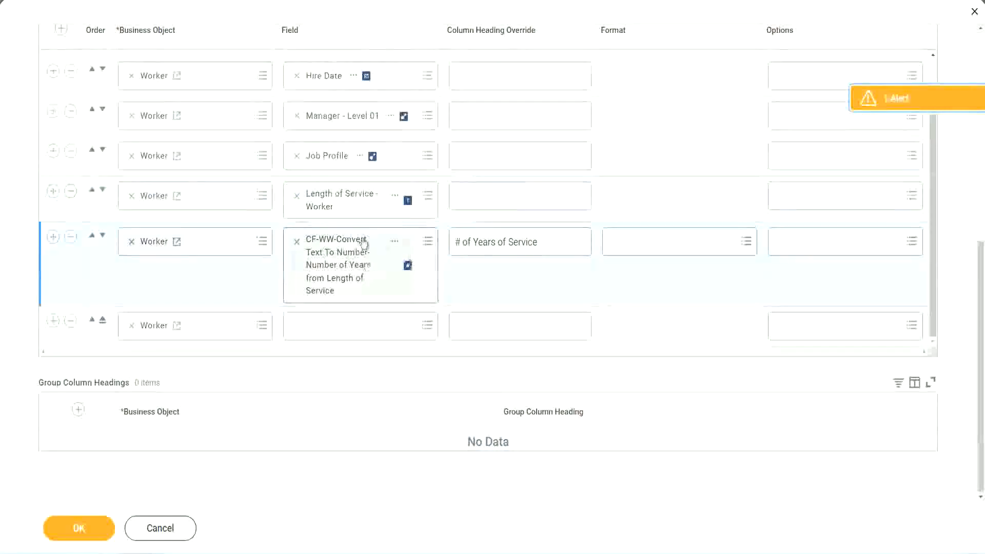
Set the new Worker row's field to "CF-WW-Eval Exp-Derive Experience Bands from Years of Service" with heading "Experience Bands", and save the report
click(322, 325)
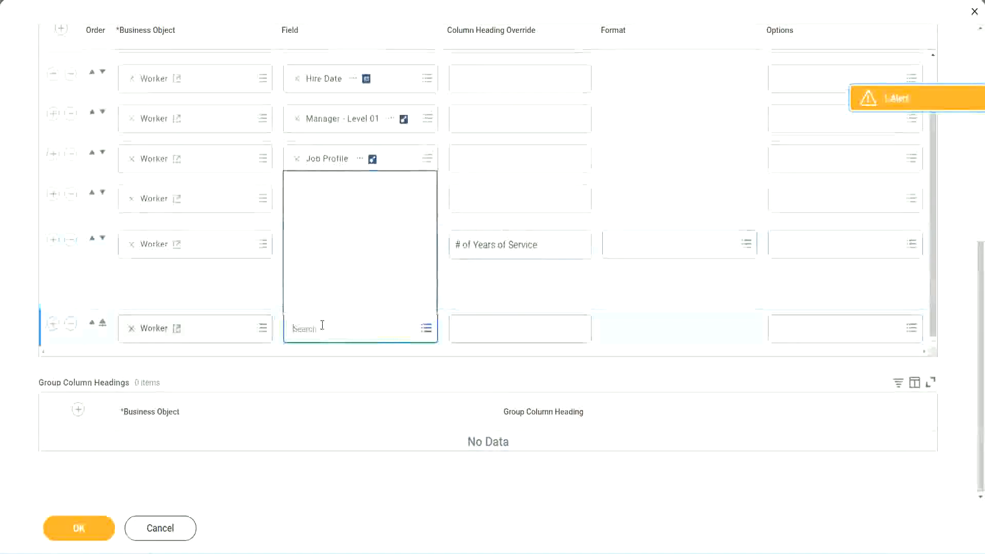
key(ctrl+v)
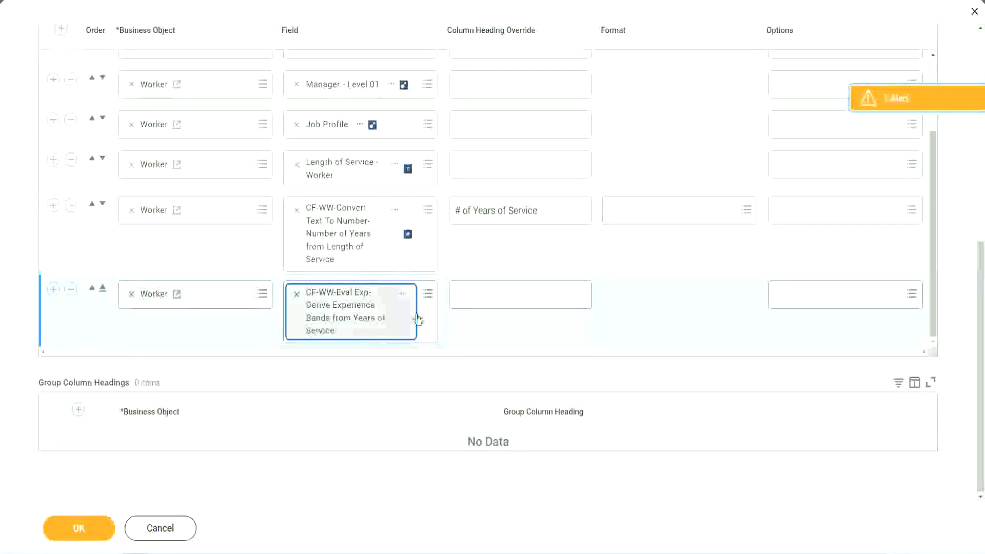
click(502, 295)
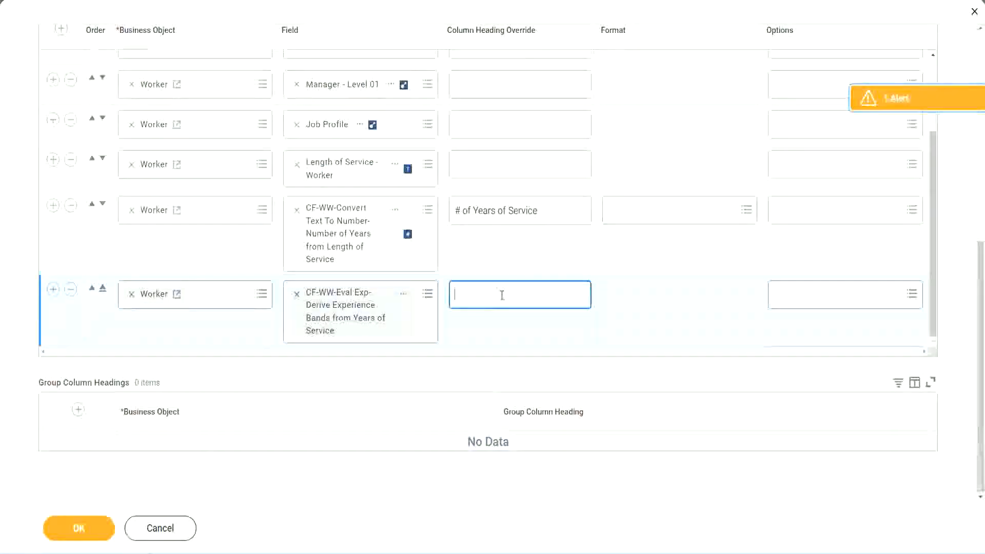
text(Expe)
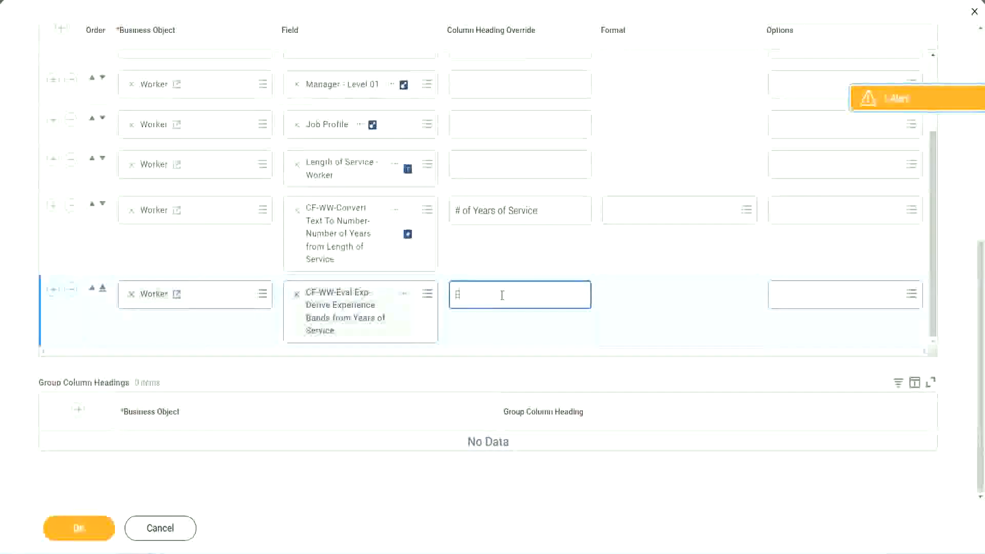
text(rience)
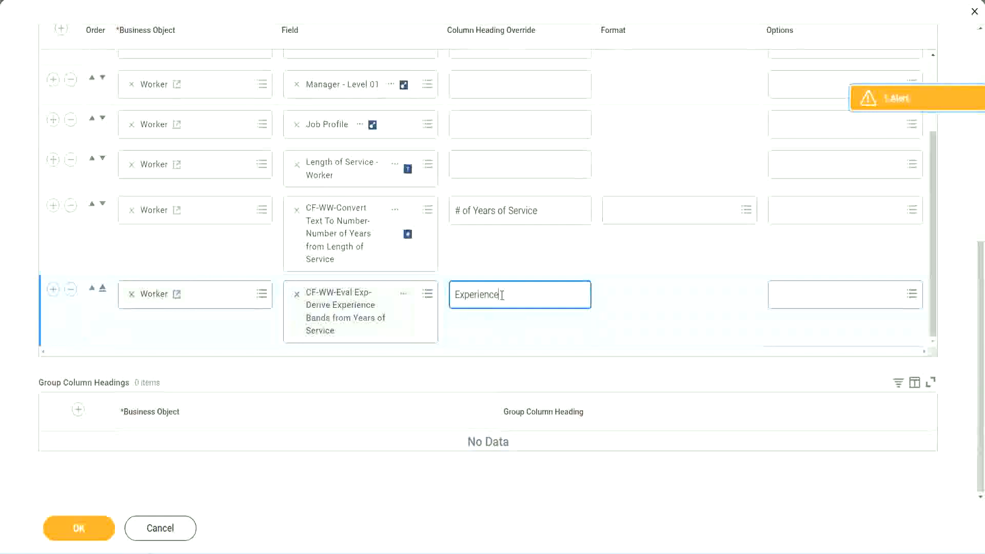
text( Bands)
click(94, 532)
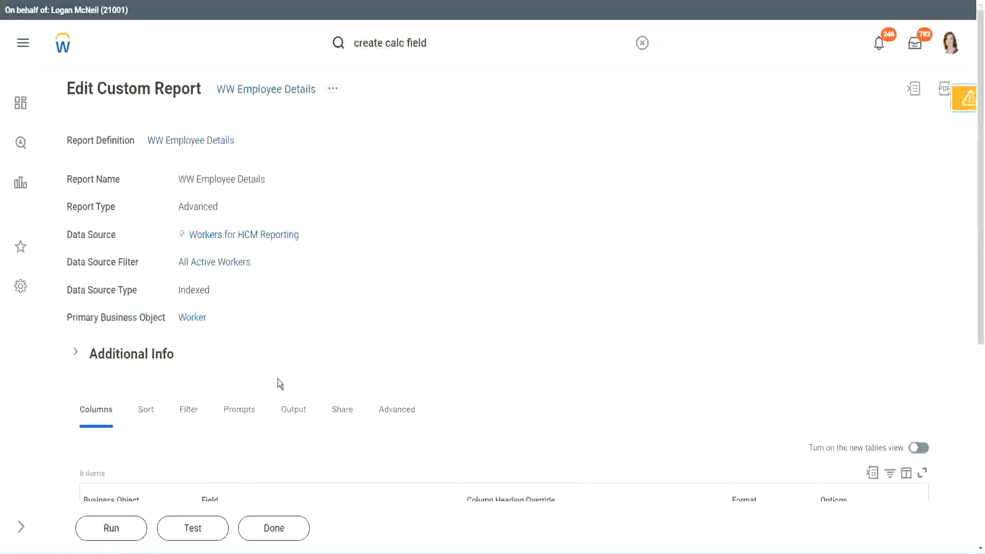
Run the WW Employee Details report with the worker type, employee type and contingent worker type prompts left blank
scroll(308, 354, down, 5)
click(114, 528)
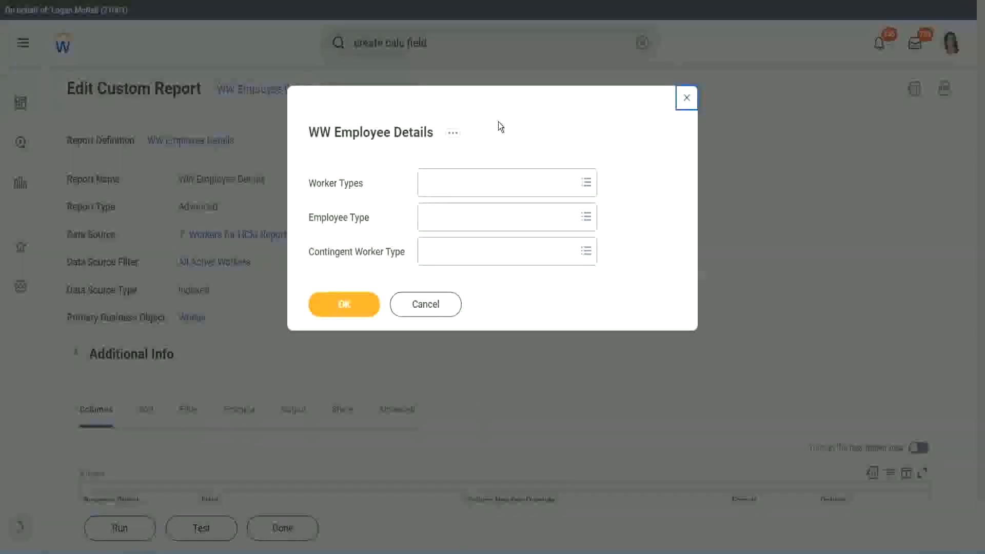
click(344, 304)
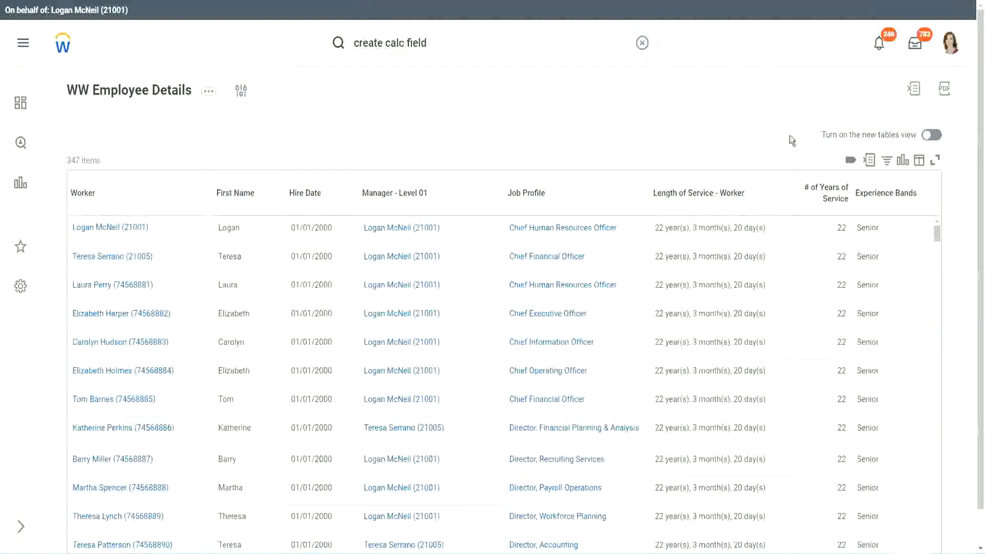
Compare the first worker's years of service with the 16 - 30 years "Senior" band definition in the Notepad++ notes
scroll(789, 136, down, 1)
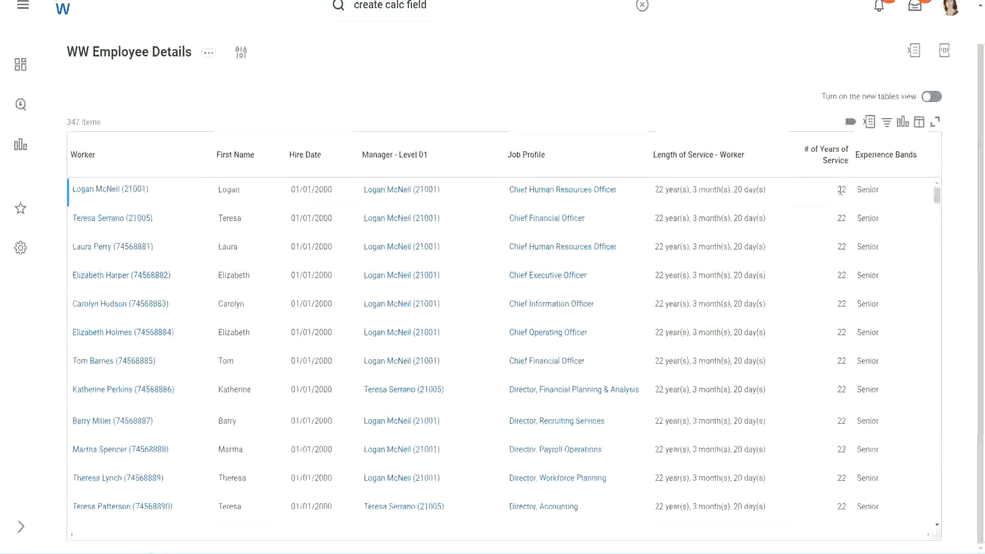
double_click(842, 191)
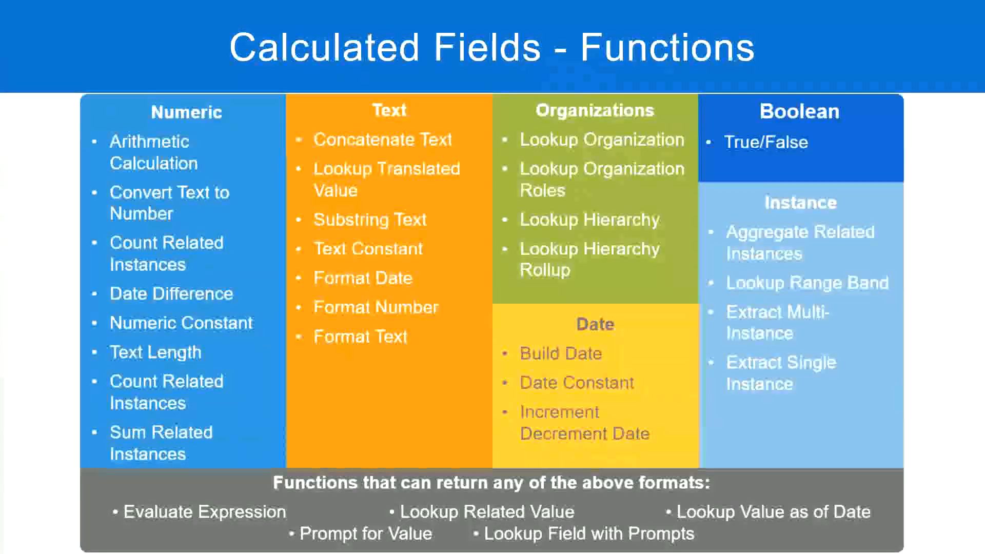
key(alt+Tab)
click(251, 180)
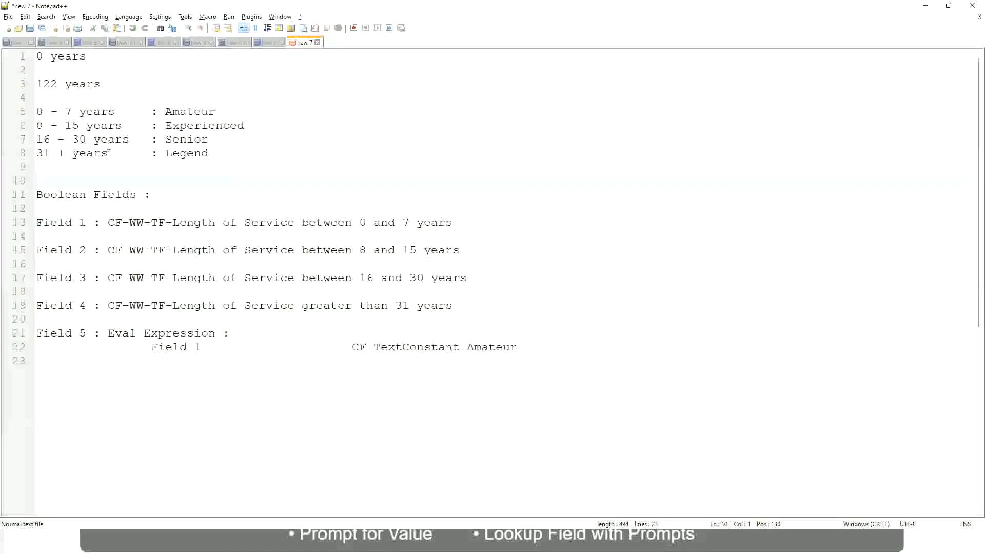
click(166, 139)
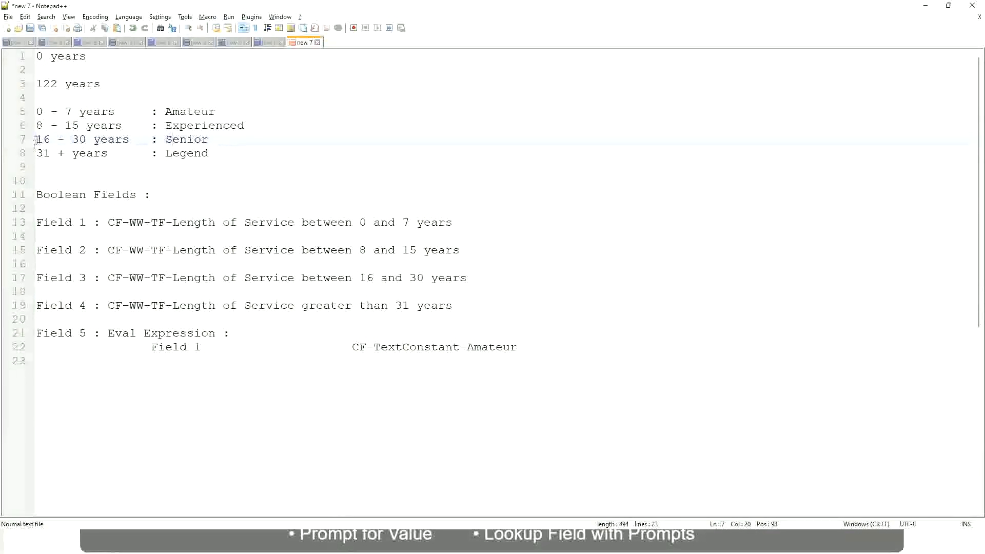
drag(36, 139, 93, 139)
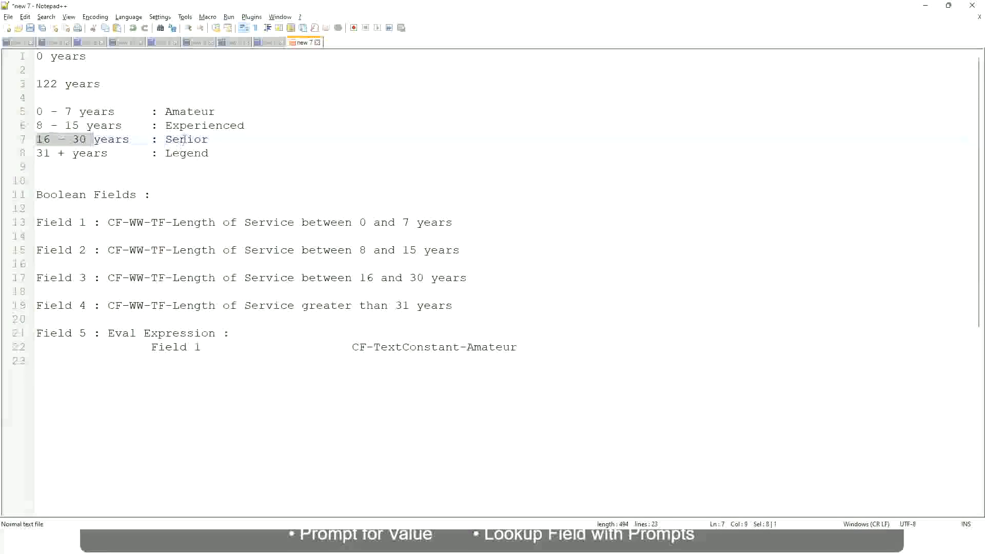
double_click(183, 139)
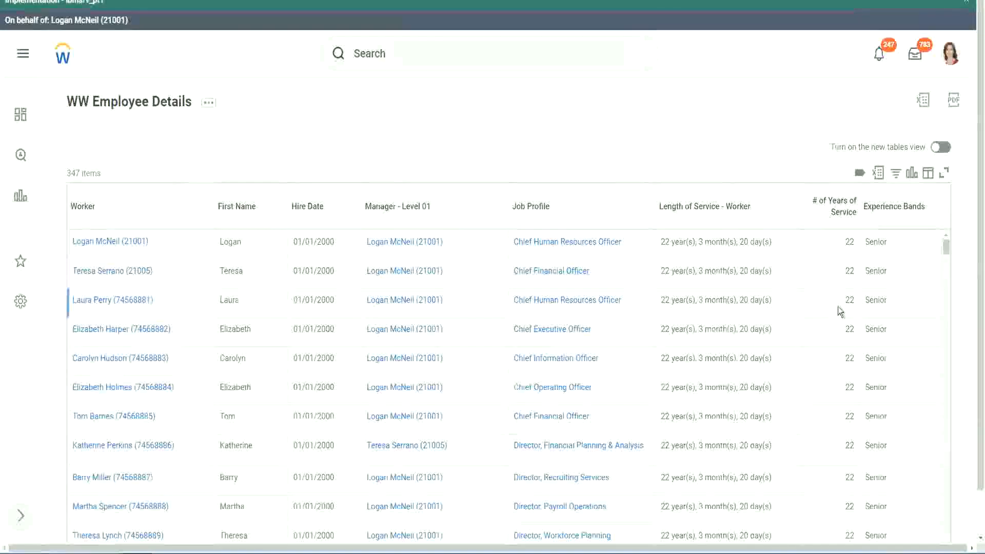
Return to the Workday report and examine the years of service and experience bands down the worker rows
scroll(848, 306, down, 2)
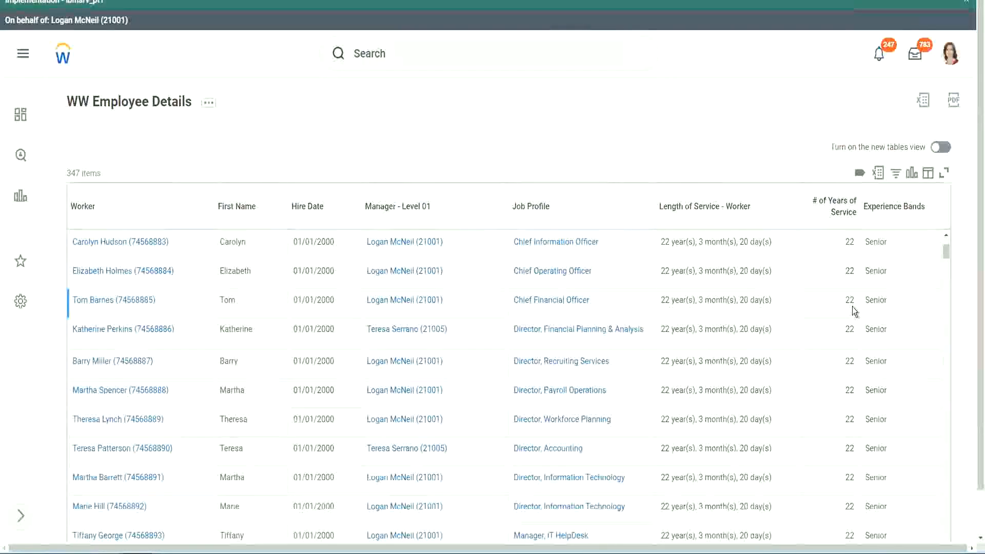
scroll(852, 308, down, 5)
scroll(861, 344, down, 5)
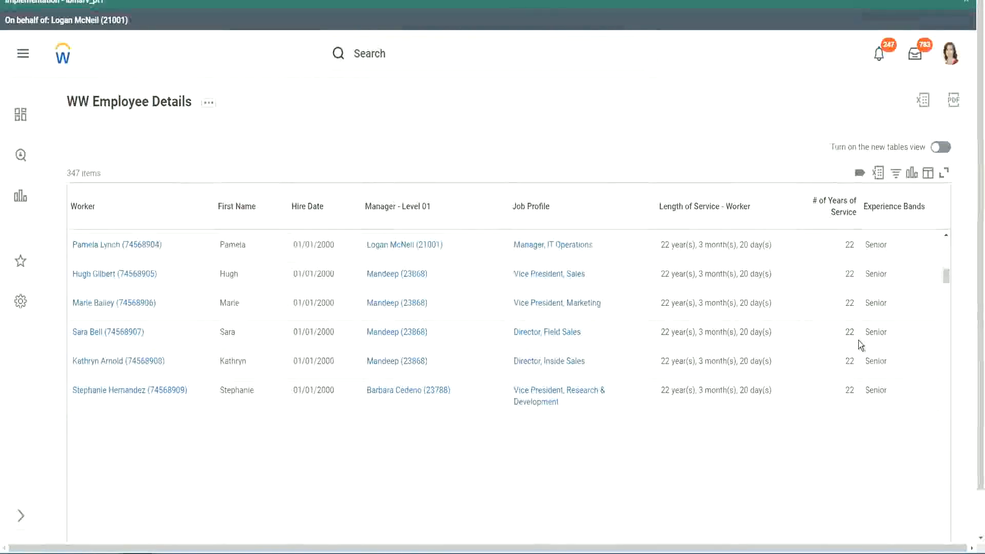
scroll(872, 353, down, 2)
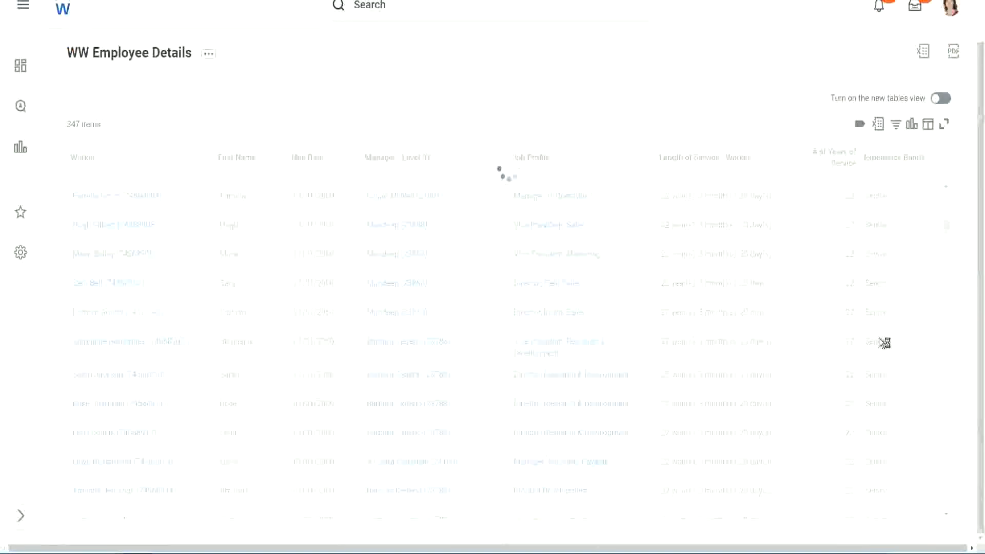
scroll(913, 288, down, 5)
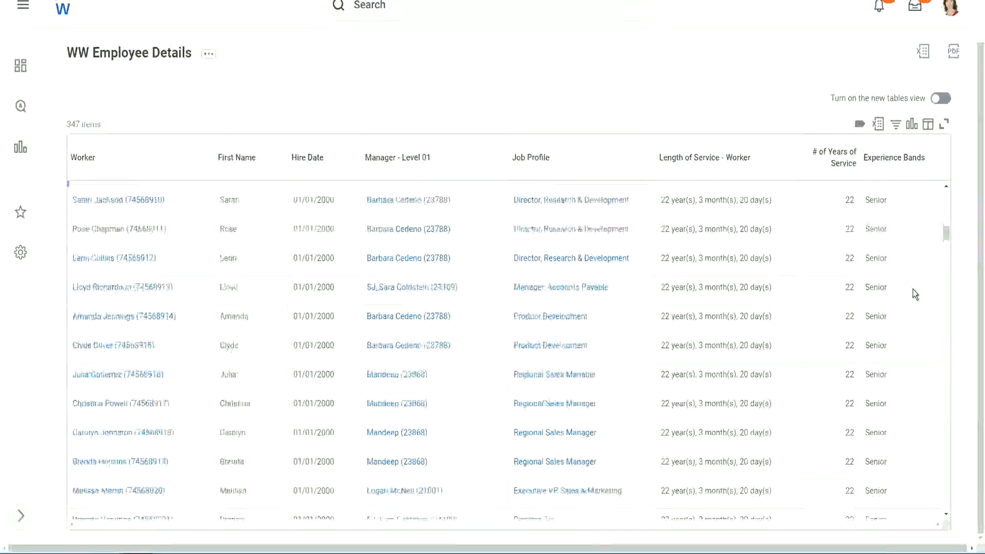
scroll(913, 293, down, 3)
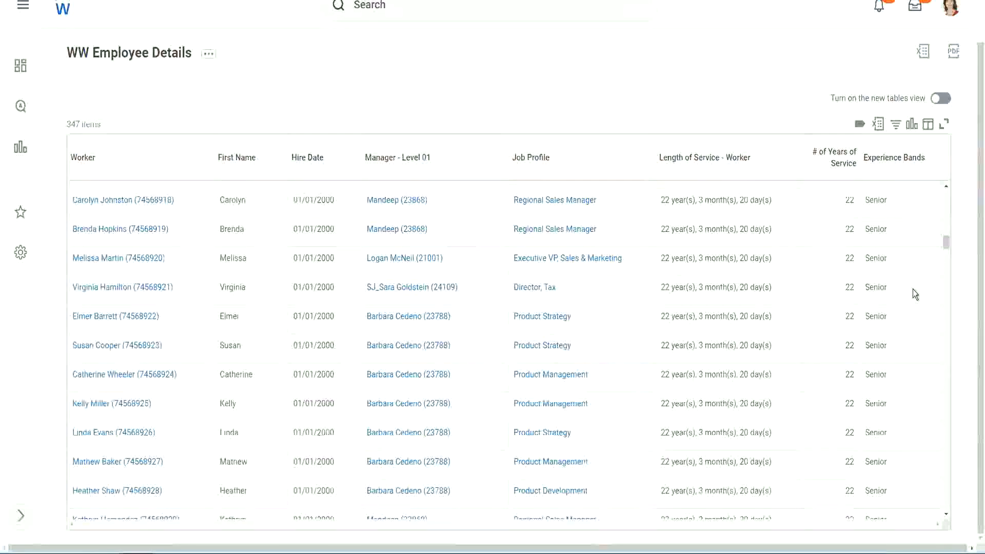
scroll(913, 288, down, 8)
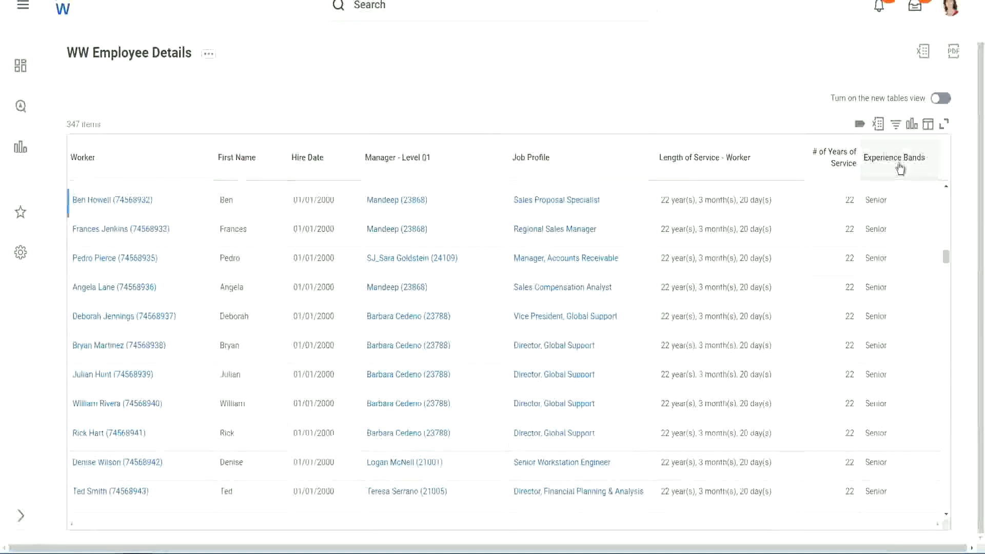
Filter the Experience Bands column to rows that contain "Amateur"
click(898, 166)
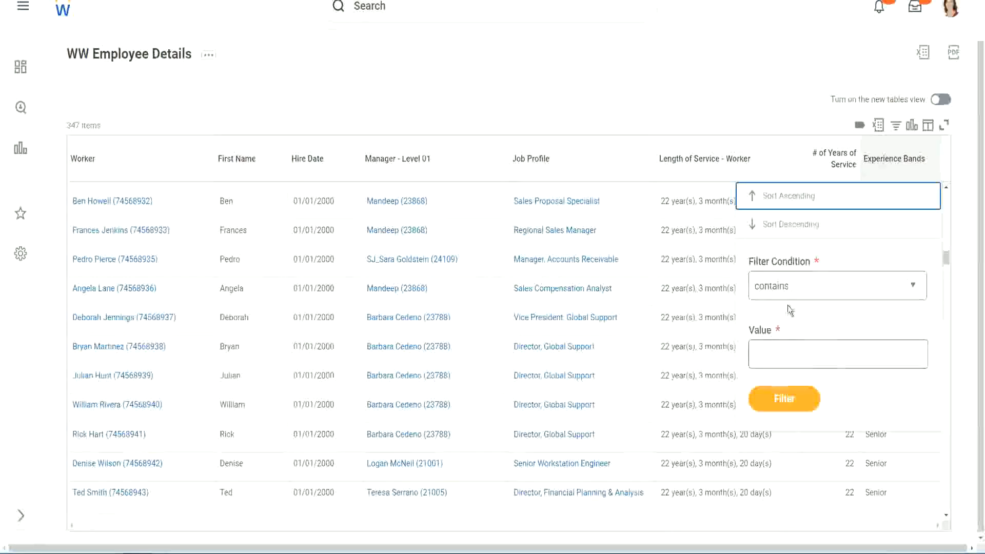
click(781, 346)
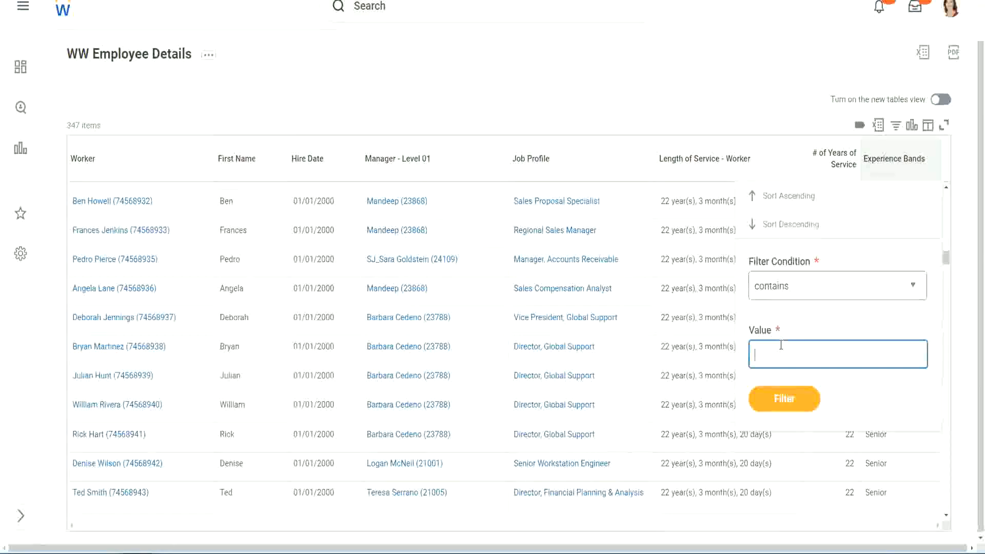
text(Amate)
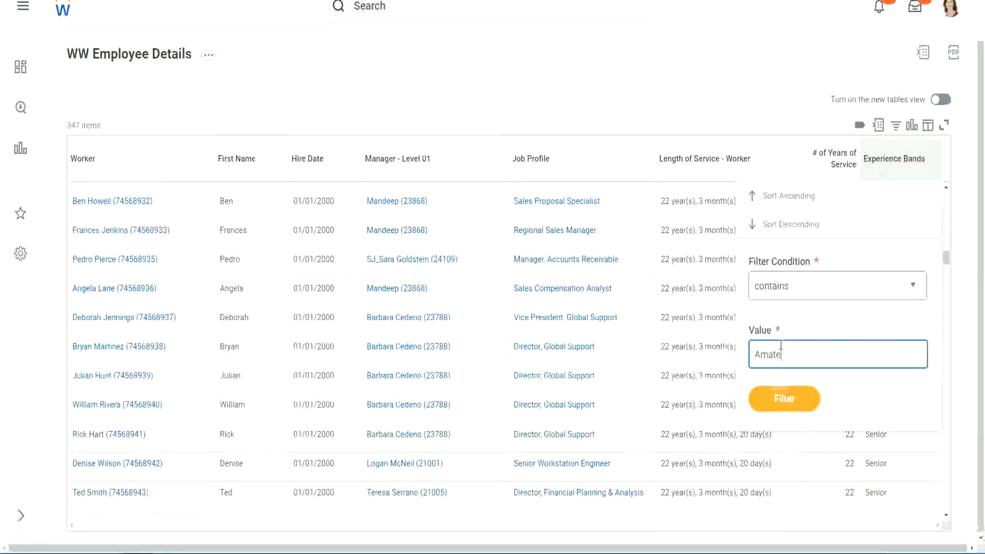
text(ur)
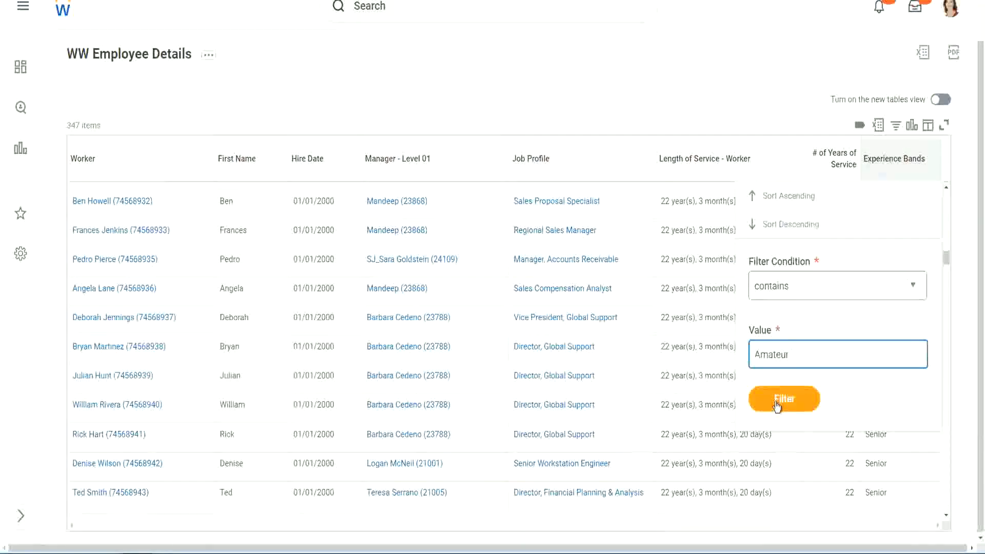
click(778, 401)
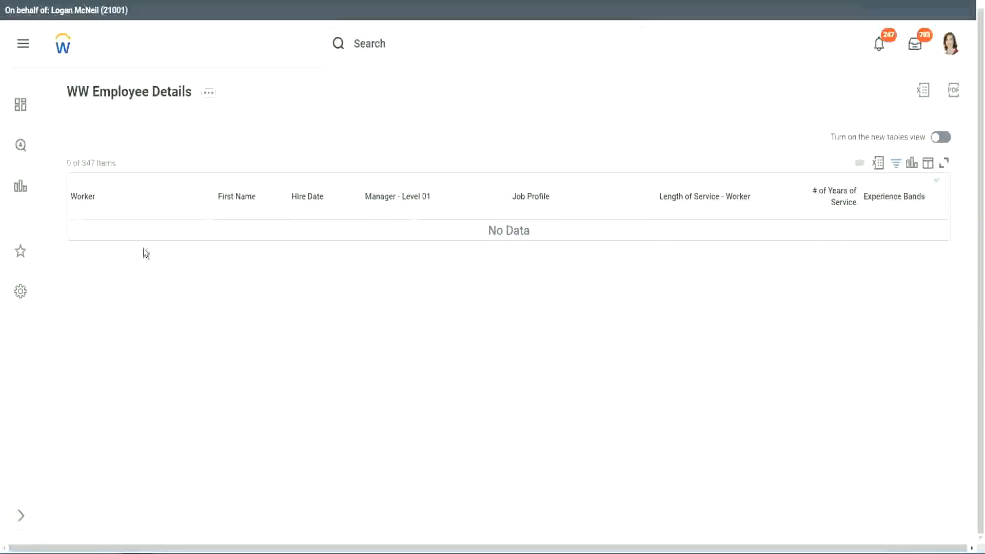
Change the Experience Bands column filter to show only the "Legend" workers
click(892, 198)
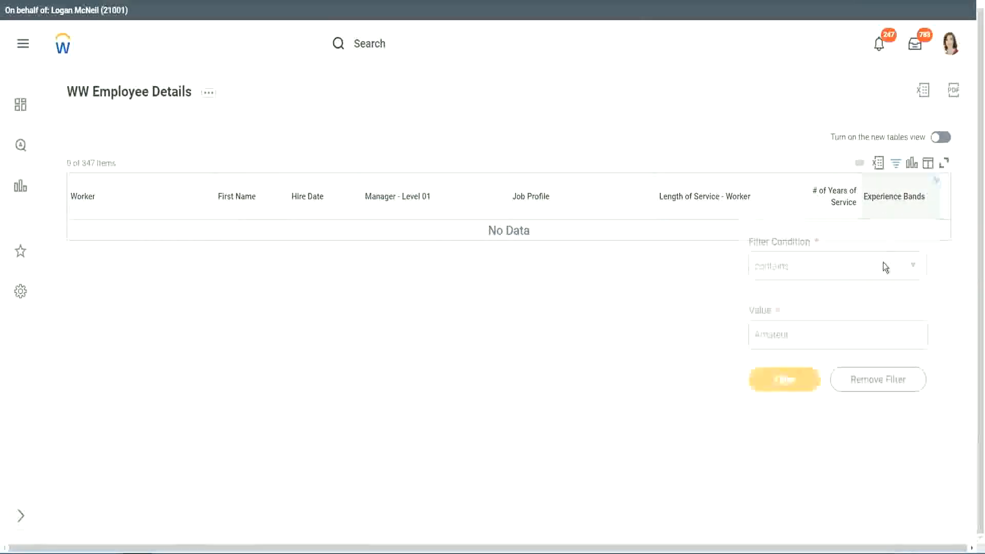
drag(796, 331, 703, 337)
click(784, 380)
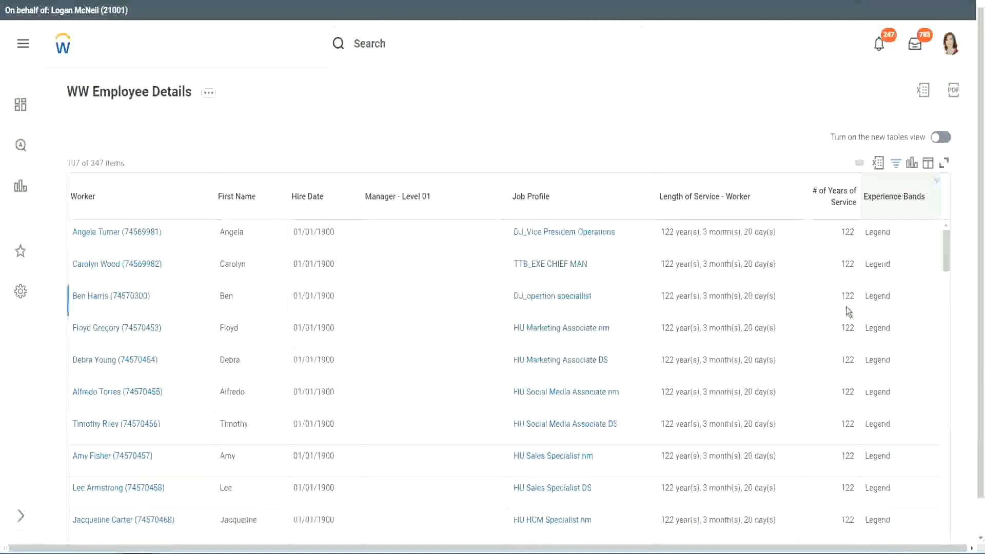
Examine the hire dates, years of service and experience bands throughout the filtered Legend rows, including the last workers listed
scroll(846, 307, down, 10)
scroll(846, 306, down, 5)
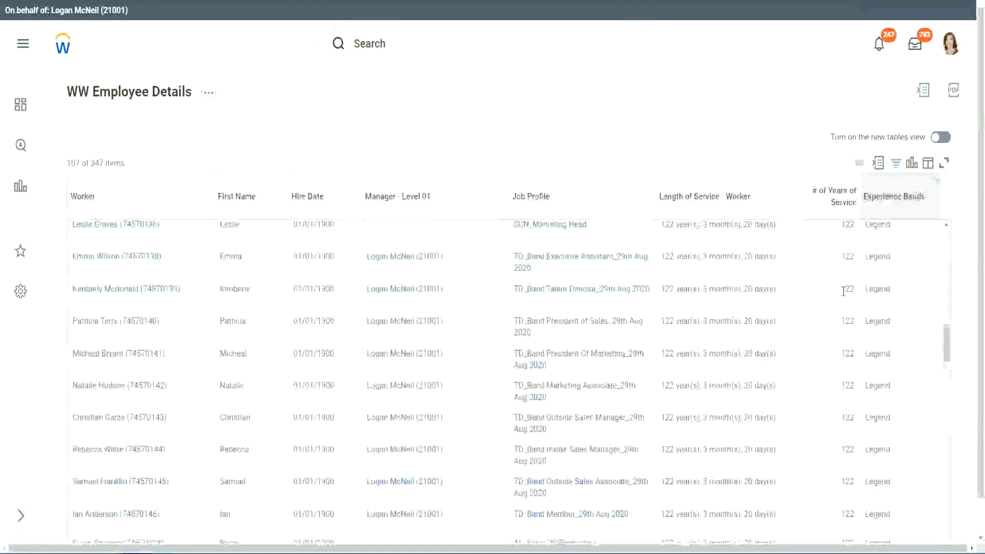
scroll(844, 291, down, 15)
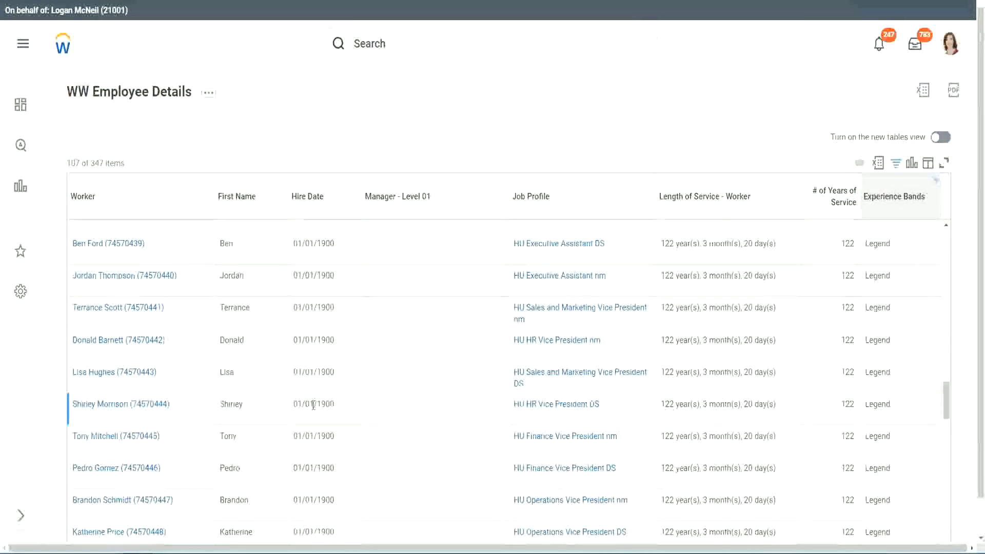
double_click(325, 403)
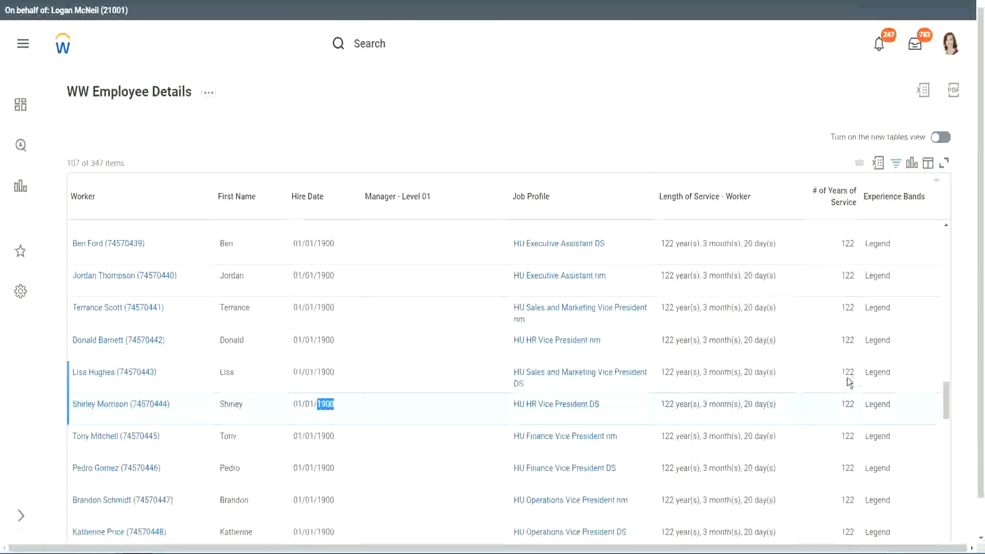
scroll(842, 383, down, 2)
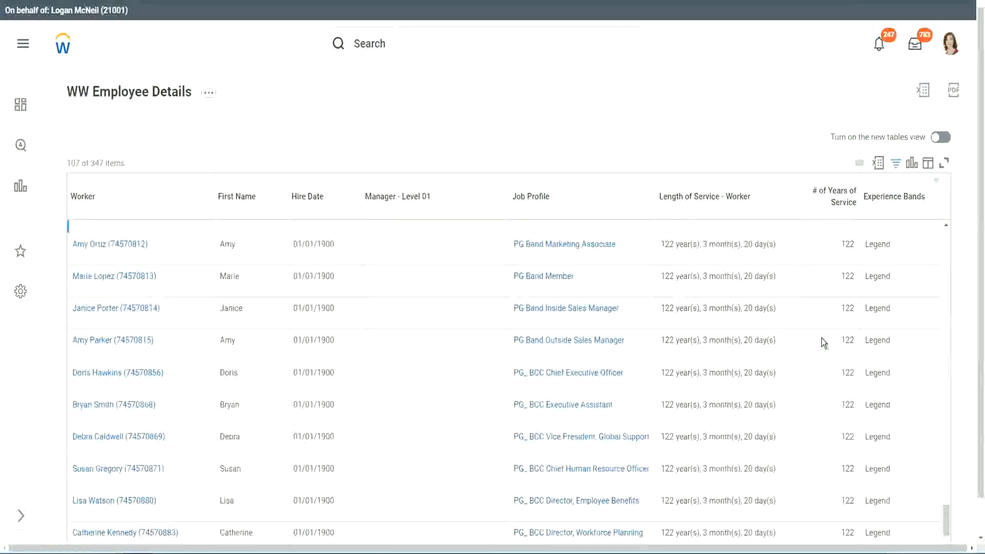
scroll(821, 337, down, 3)
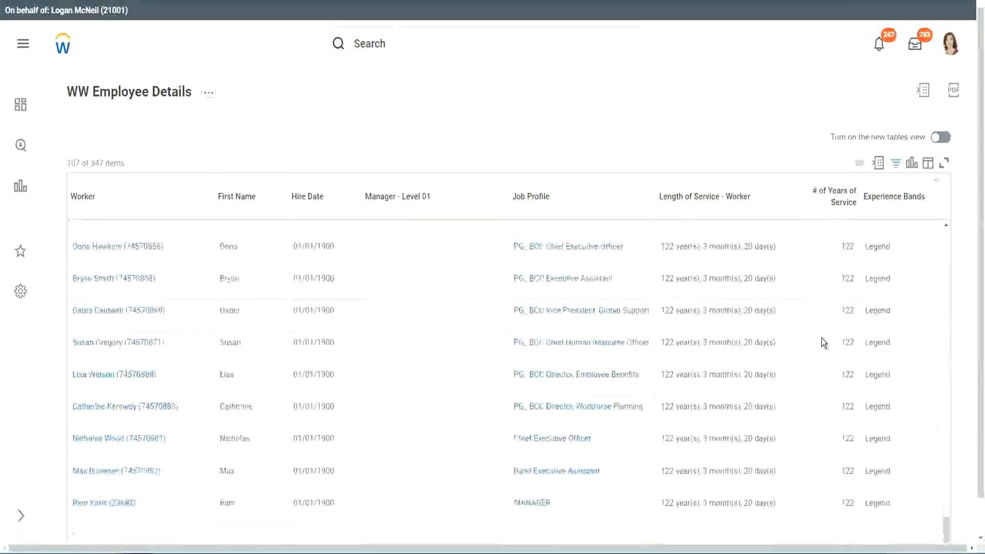
click(839, 511)
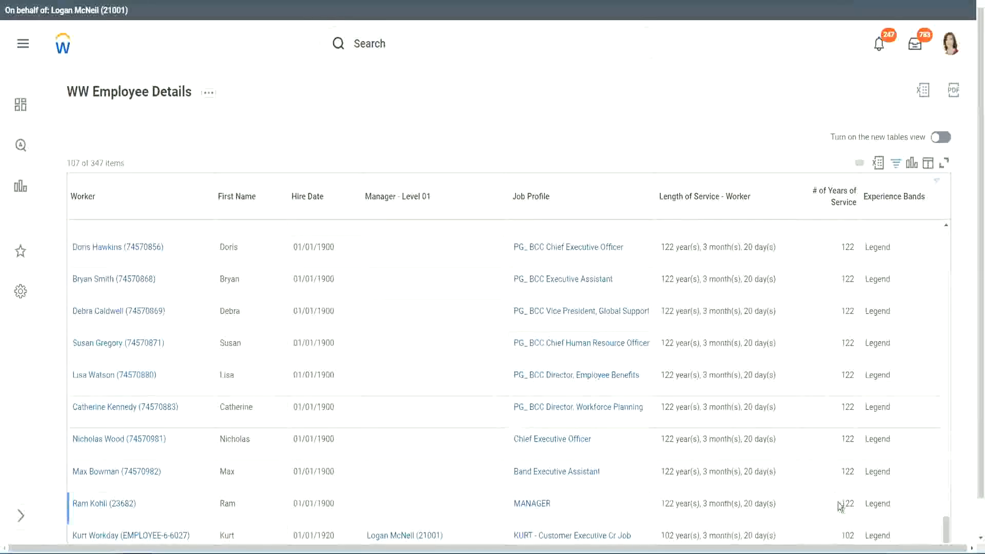
double_click(847, 535)
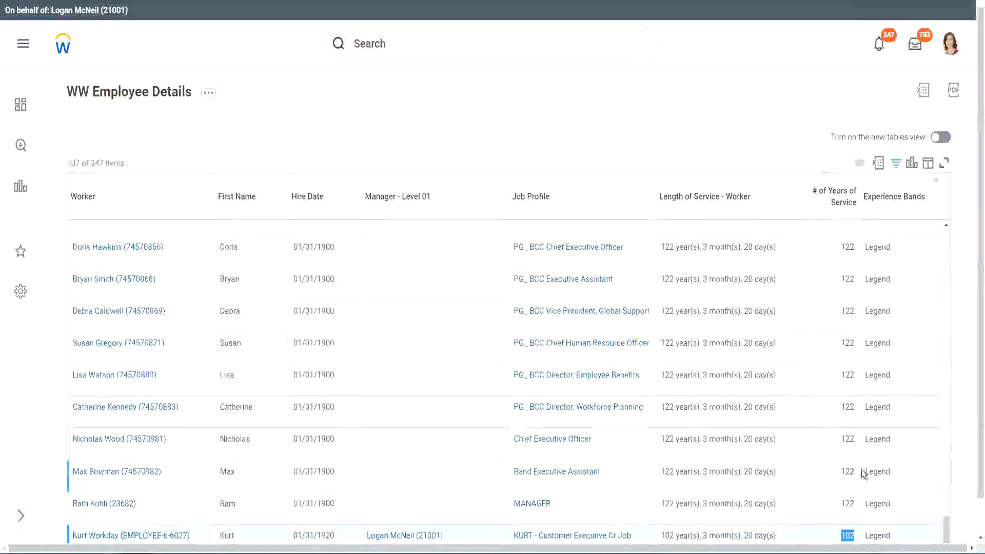
drag(848, 439, 856, 439)
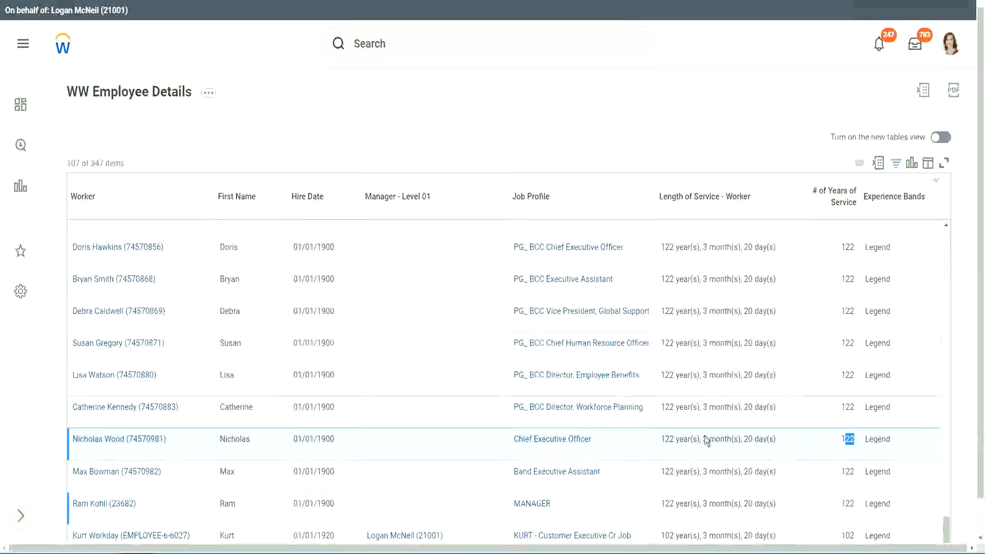
Change the Experience Bands column filter to show only workers whose band contains "Experienced"
click(828, 408)
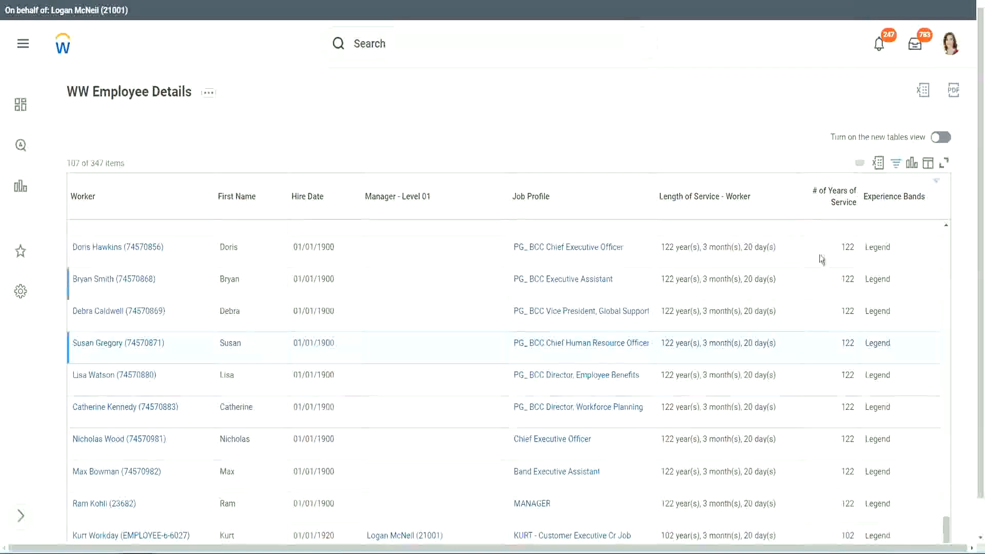
click(901, 202)
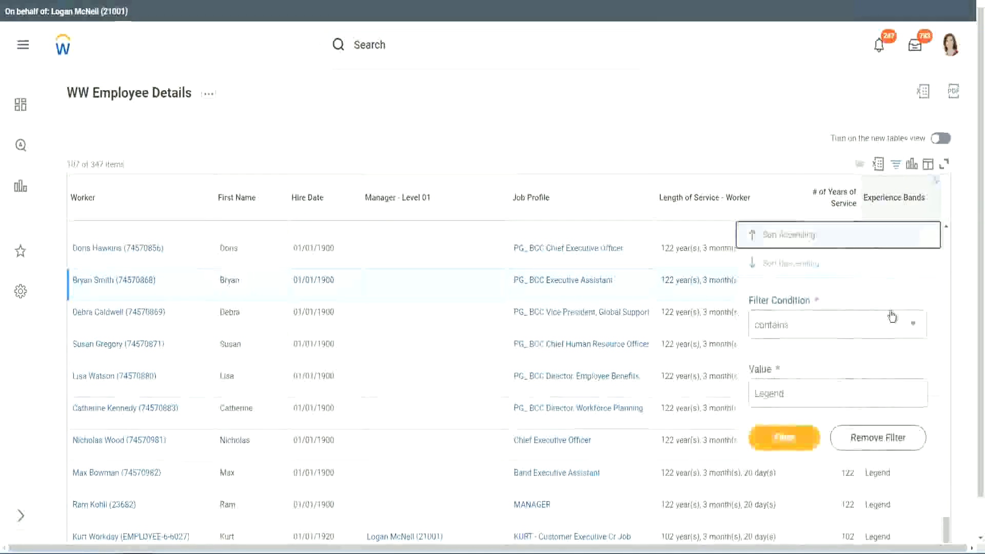
click(808, 397)
drag(808, 398, 678, 396)
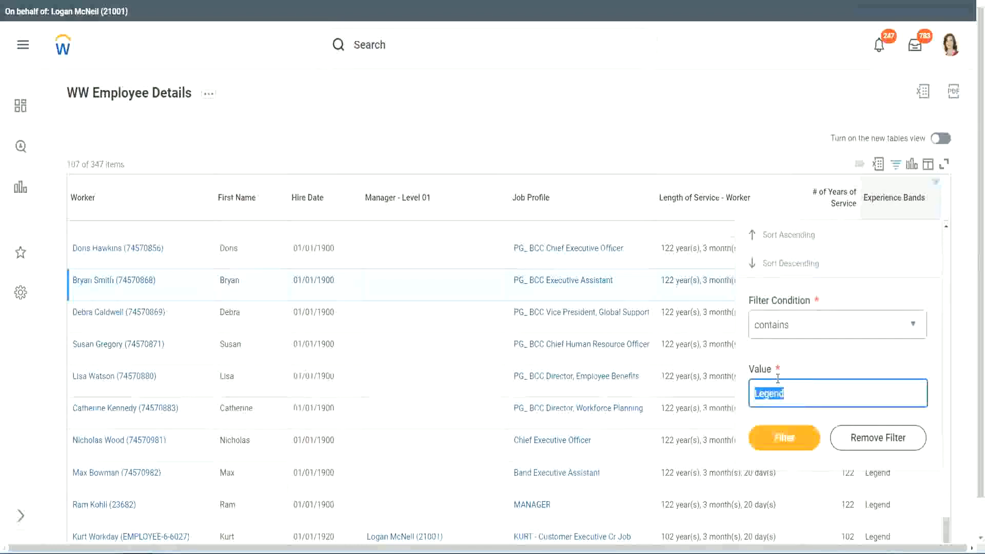
text(Ex)
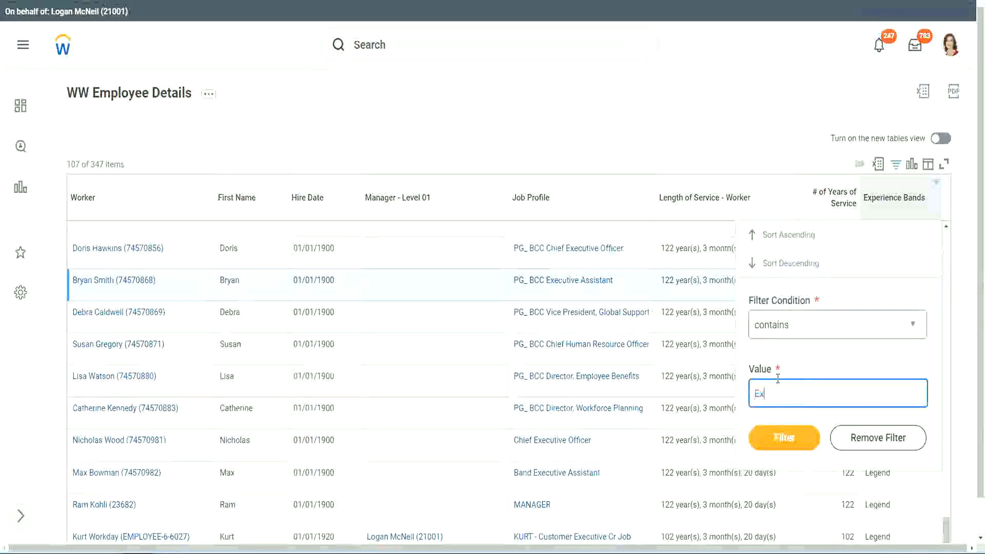
text(per)
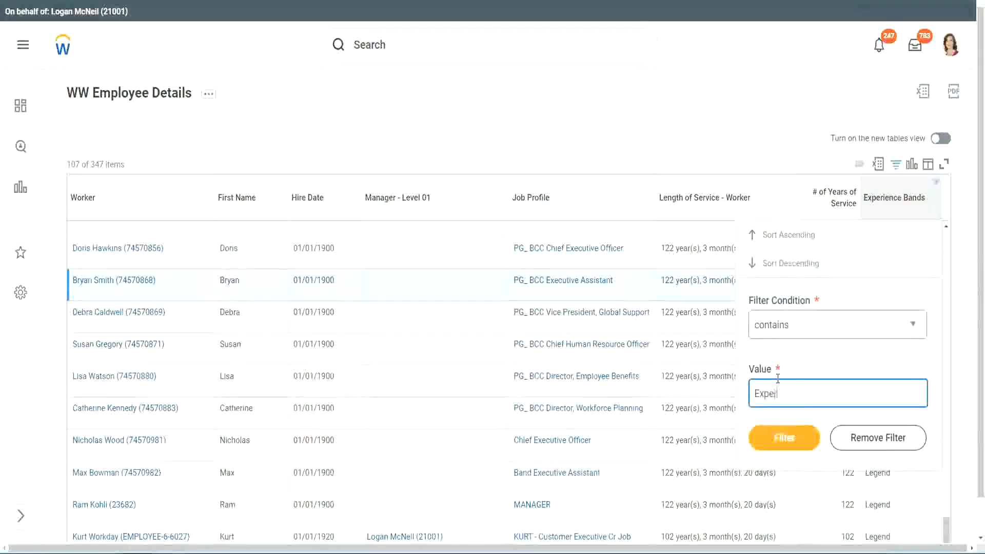
text(ienced)
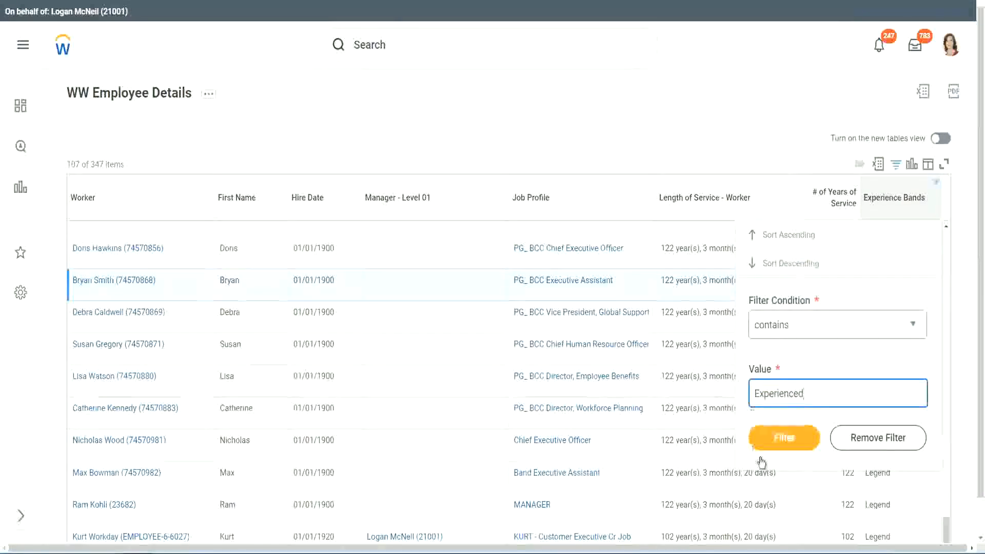
click(790, 436)
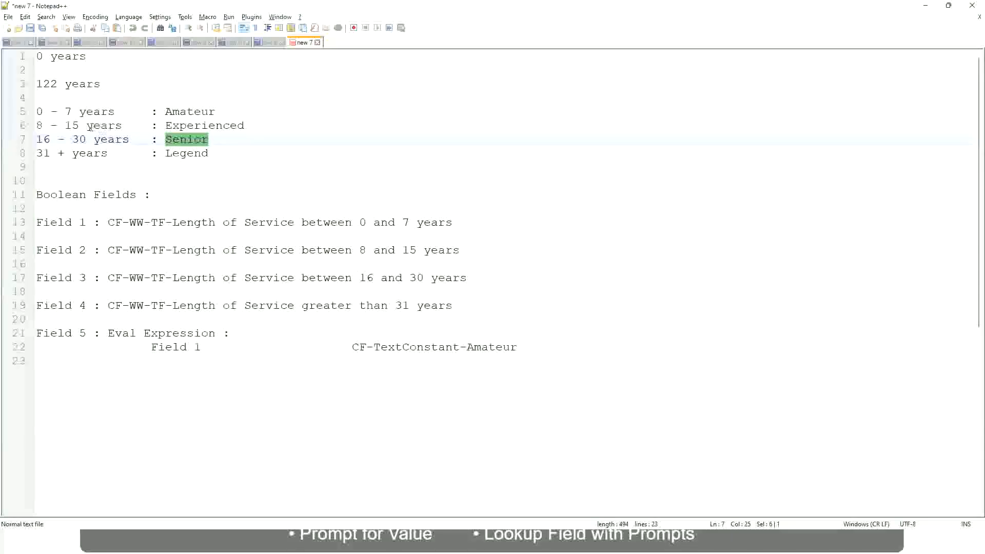
Switch to the Notepad++ notes and check the 8 - 15 years range defined for the Experienced band
click(70, 127)
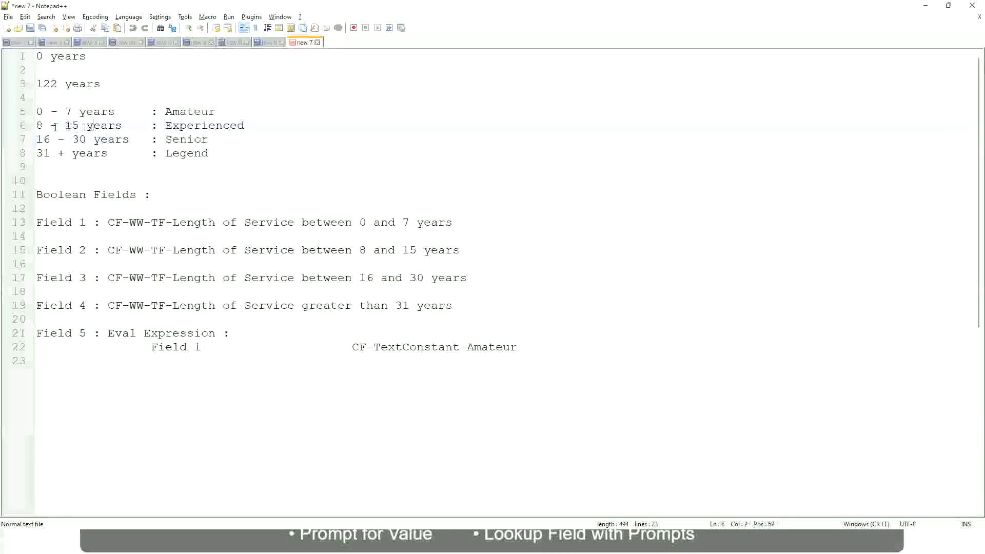
drag(43, 127, 79, 127)
click(82, 127)
click(114, 126)
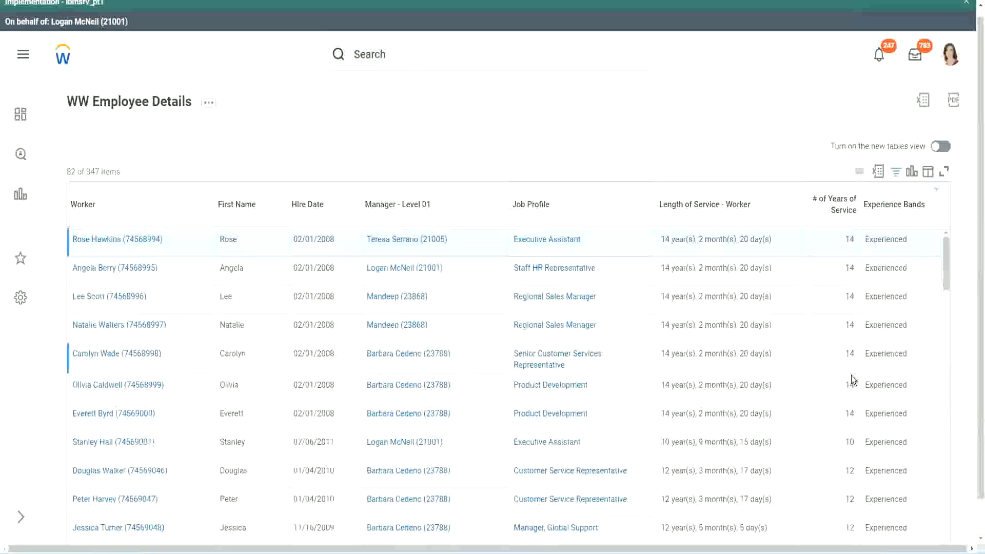
Return to the Workday report and compare years of service with the experience band down the filtered Experienced rows
scroll(851, 374, down, 2)
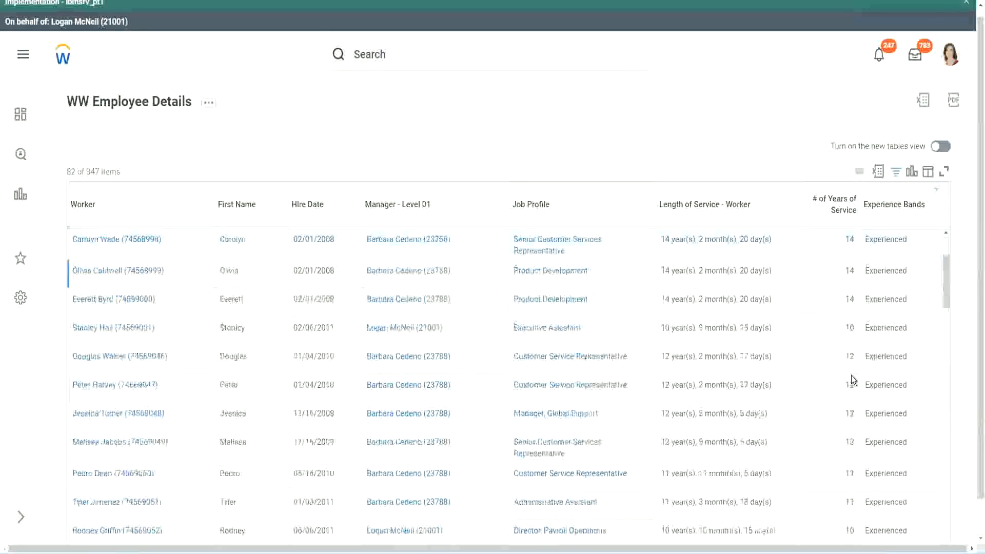
scroll(849, 377, down, 2)
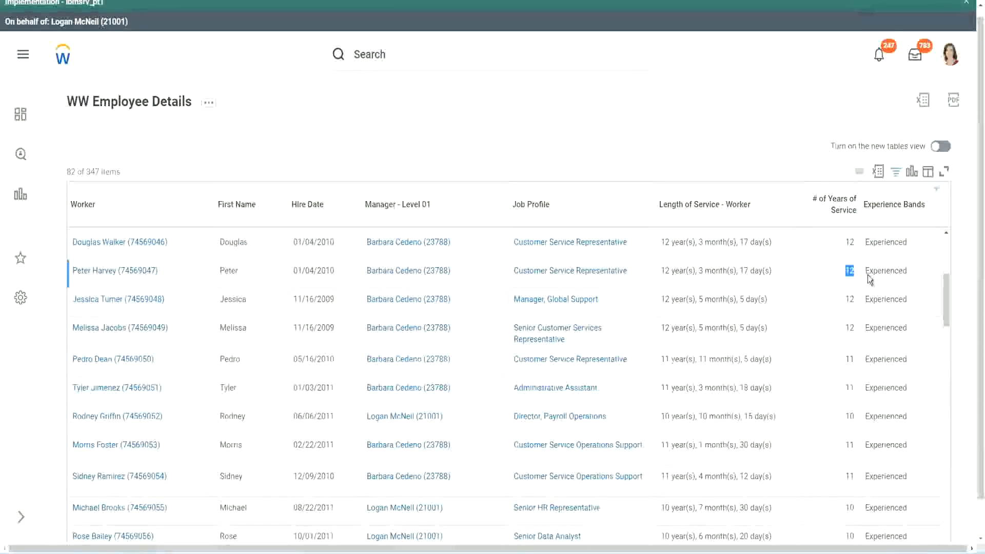
scroll(841, 412, down, 2)
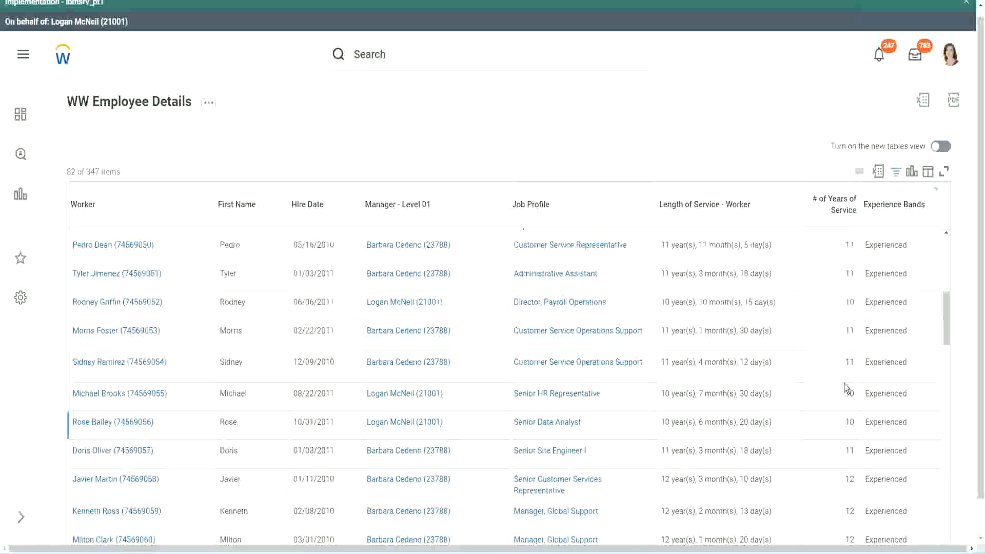
click(849, 362)
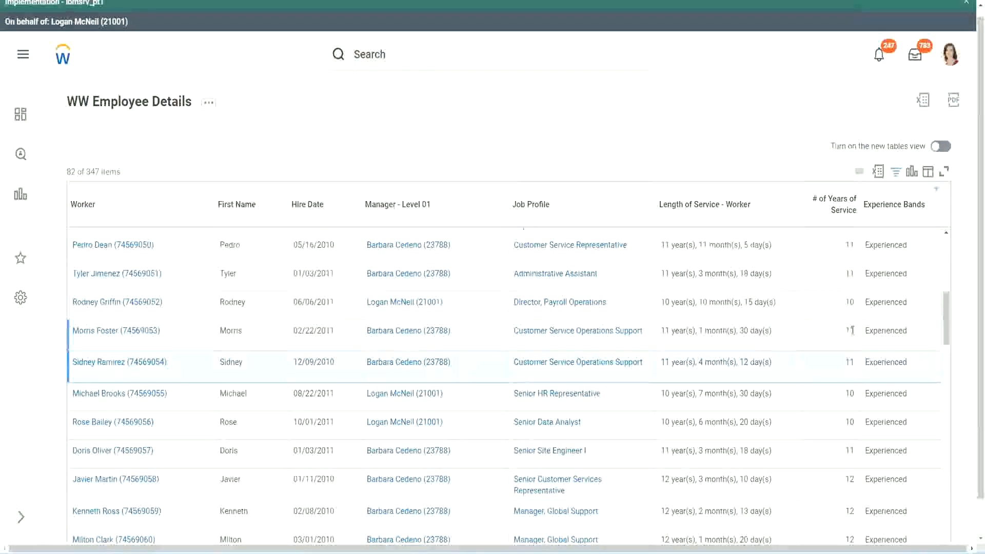
click(874, 330)
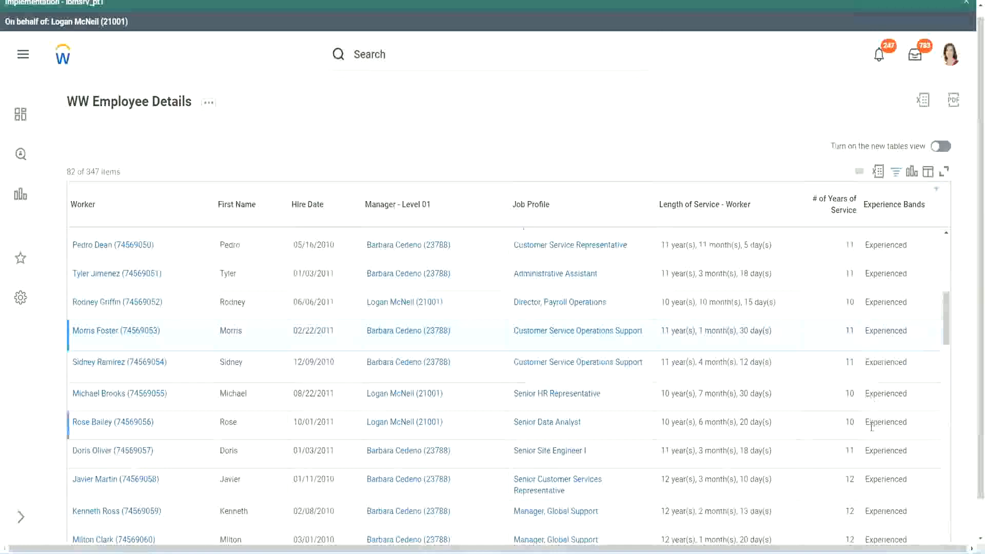
scroll(872, 426, down, 5)
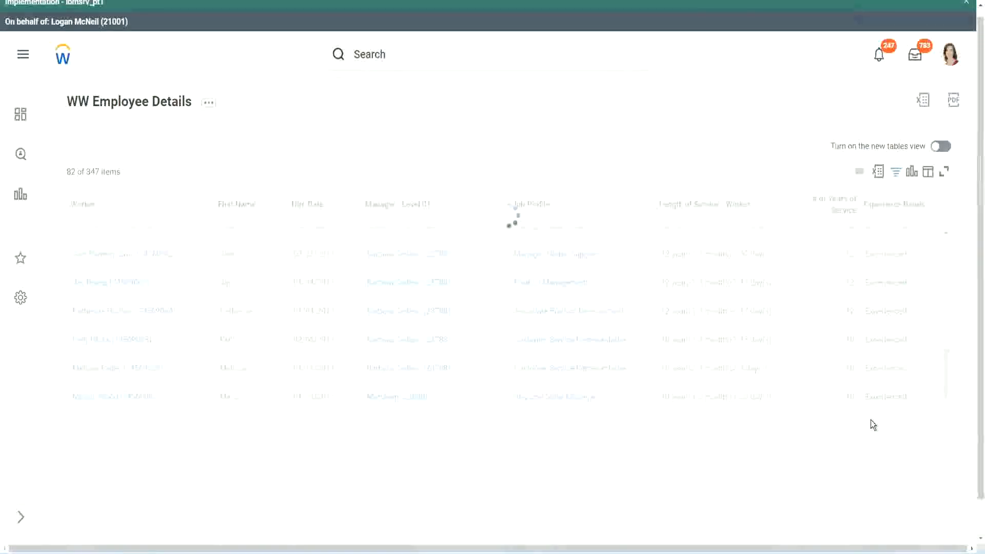